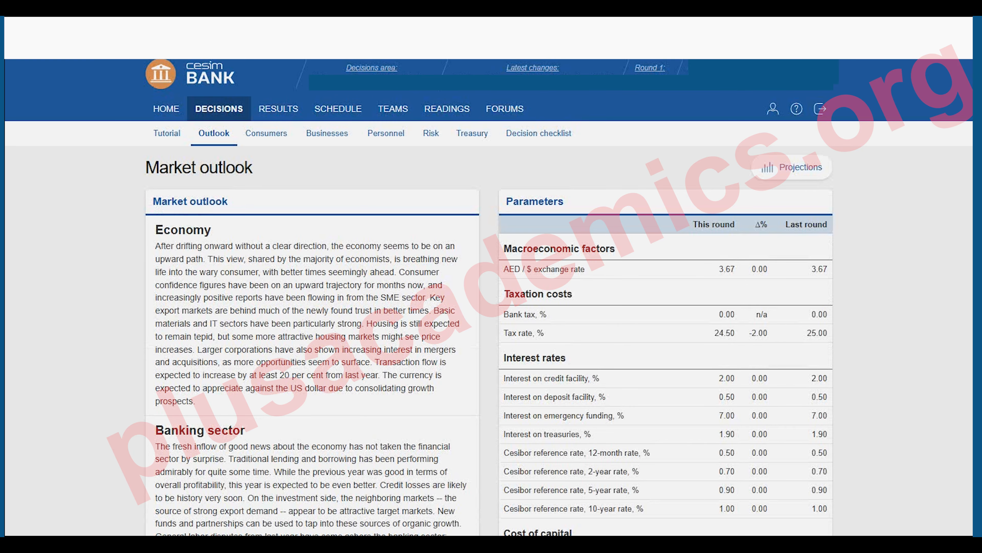
Step: Review the market outlook's economy, banking sector and policy sections together with the round's parameters
scroll(492, 298, "down", 3)
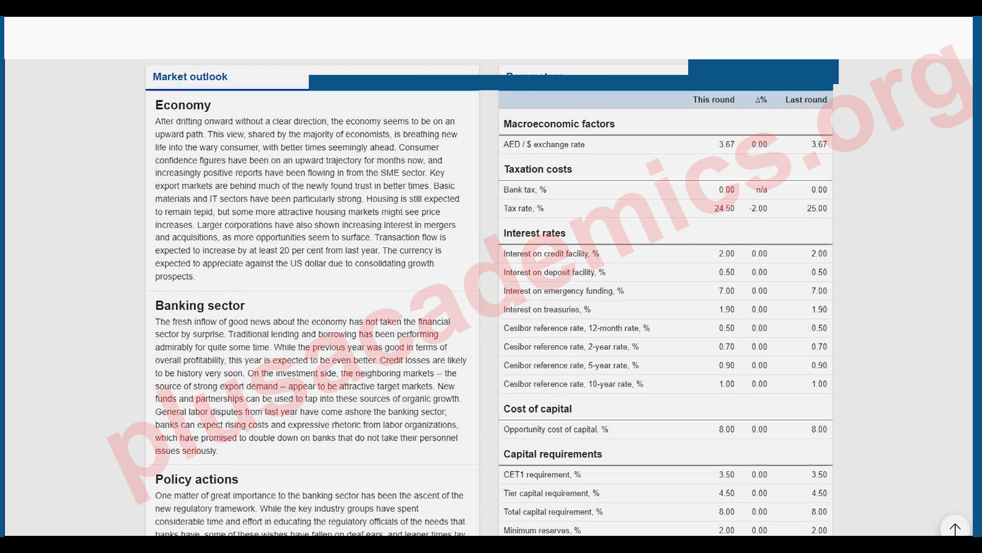
scroll(491, 298, "down", 5)
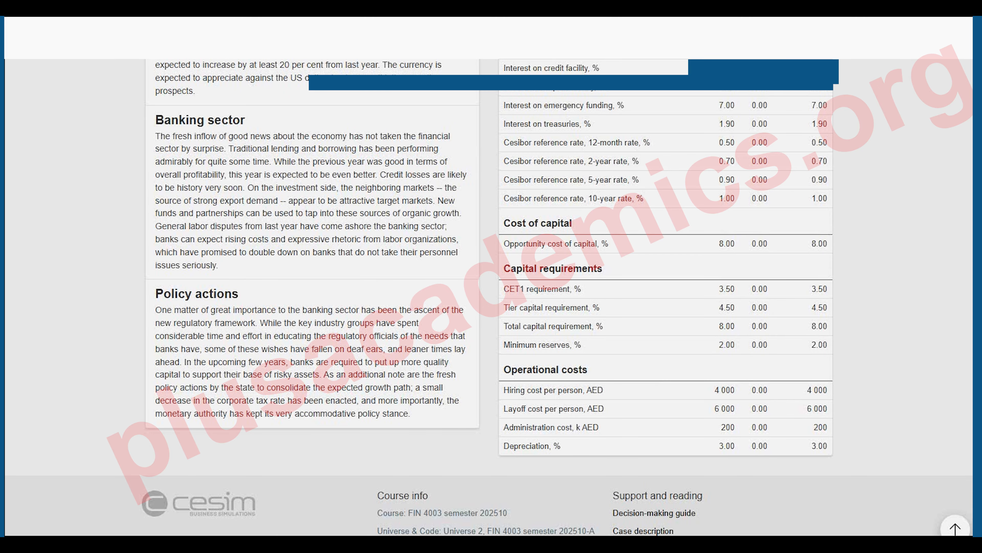
scroll(489, 297, "up", 1)
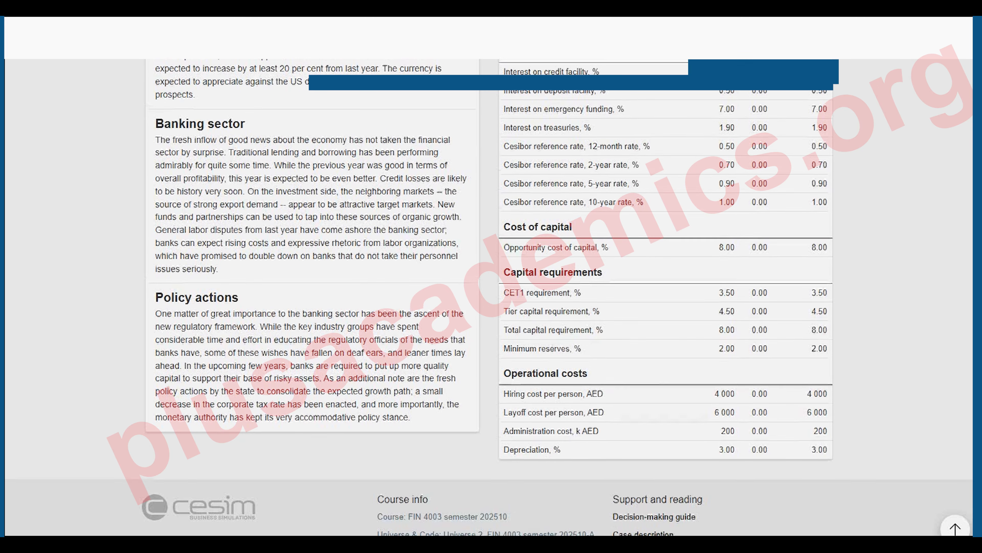
scroll(489, 298, "up", 6)
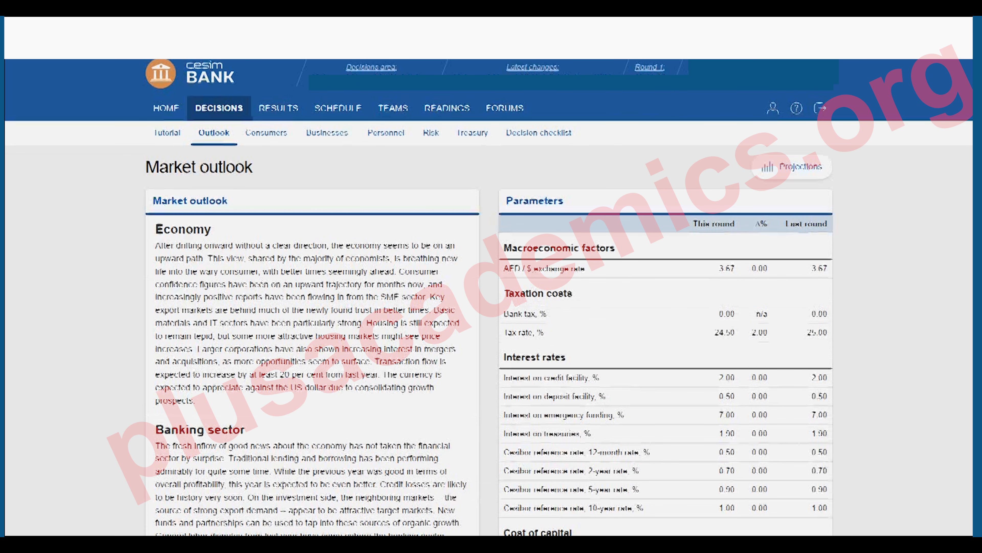
scroll(490, 297, "down", 2)
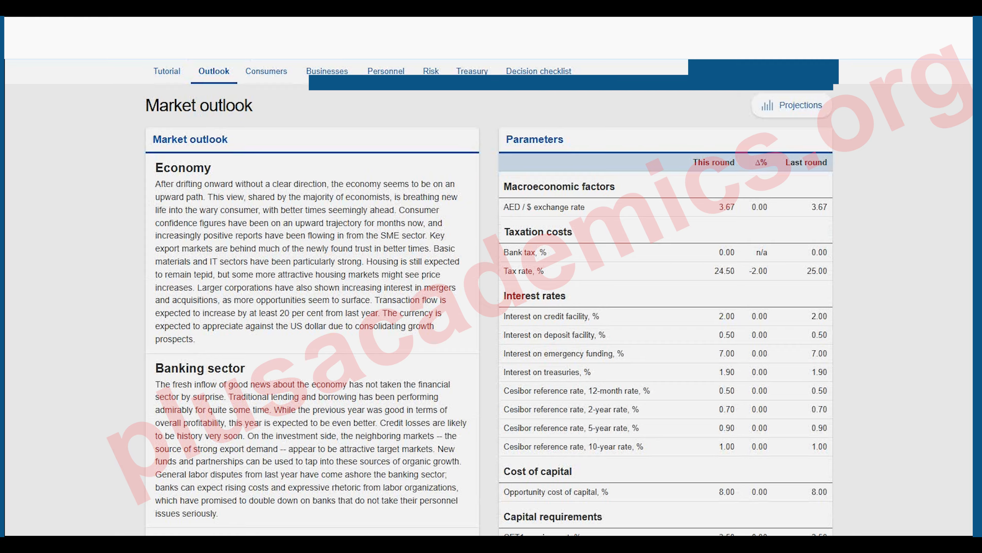
scroll(489, 302, "up", 1)
scroll(489, 302, "up", 3)
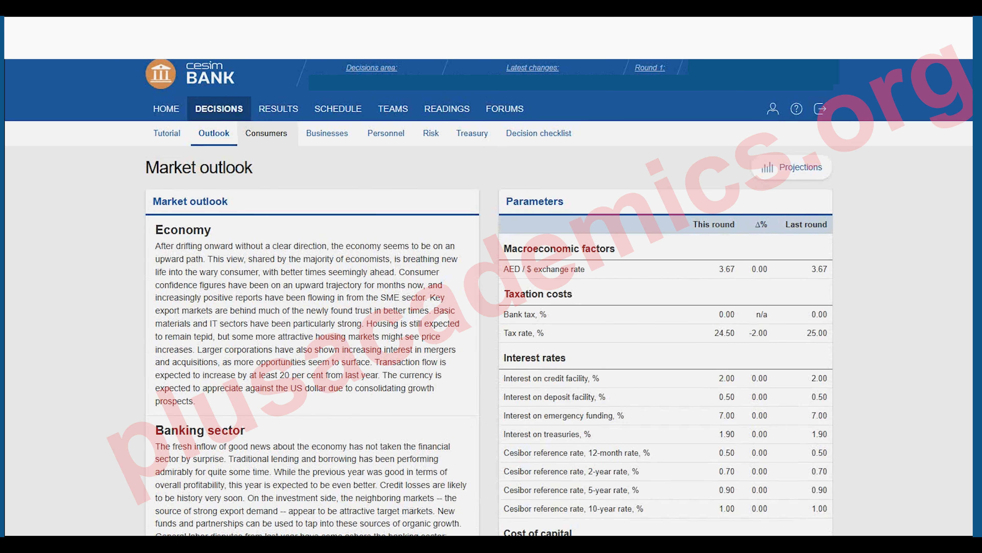
Step: Open the consumer deposit decisions and review the charts, interest offers, deposit growth and interest costs for demand and fixed term deposits
left_click(268, 134)
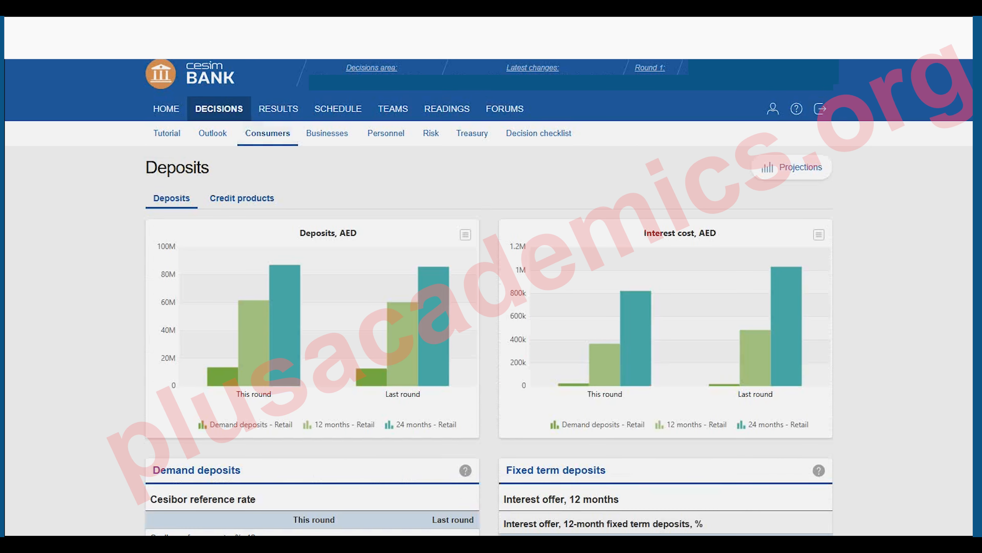
scroll(489, 298, "down", 8)
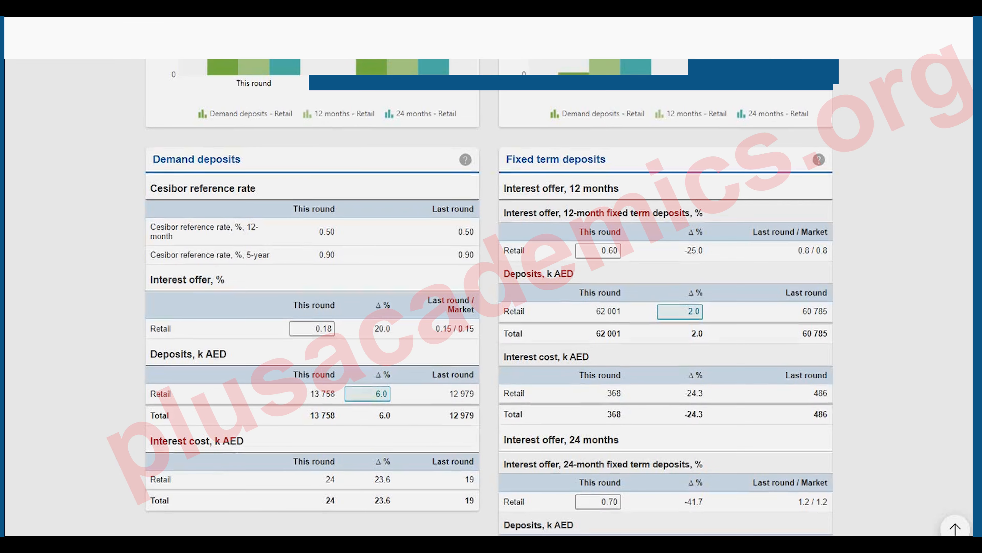
scroll(489, 296, "down", 5)
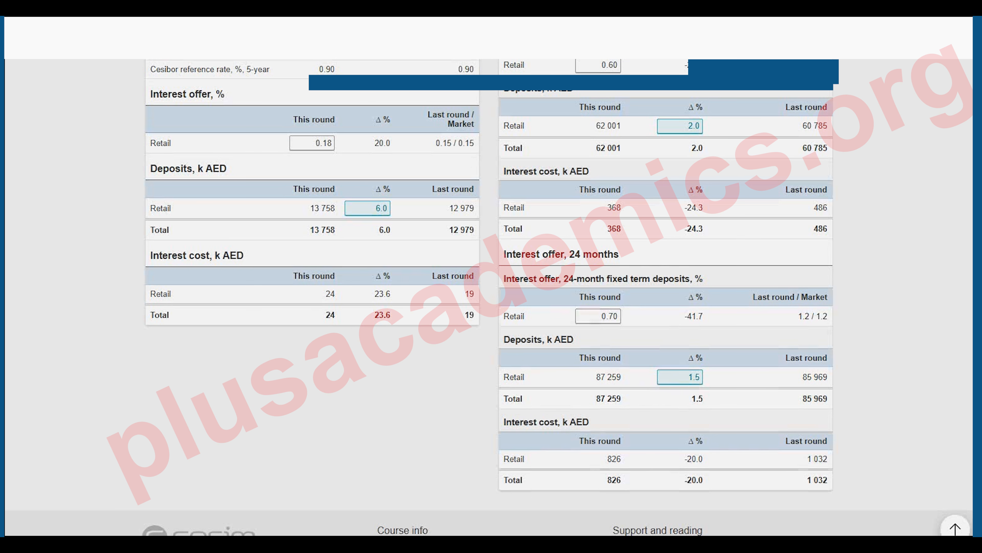
scroll(489, 297, "up", 1)
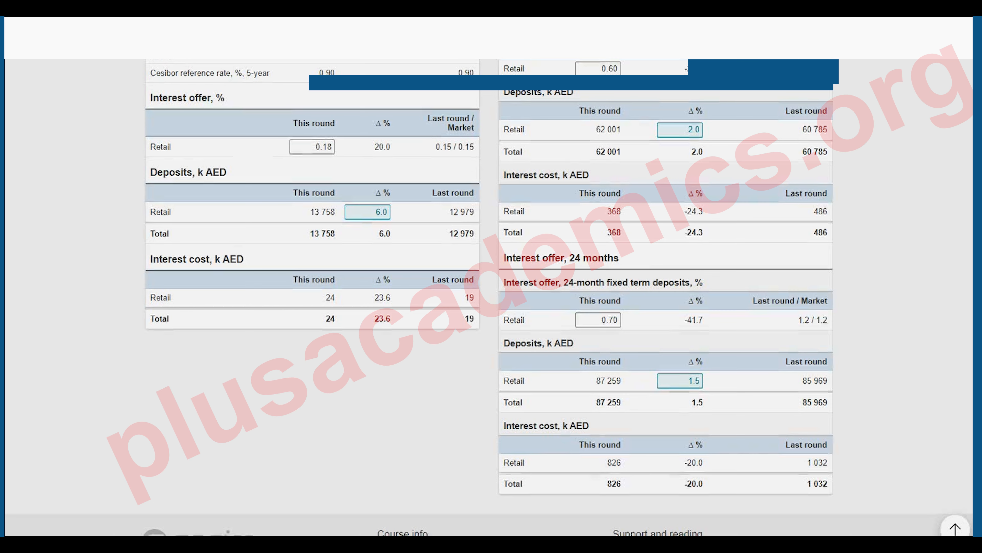
scroll(489, 298, "up", 1)
scroll(489, 297, "up", 5)
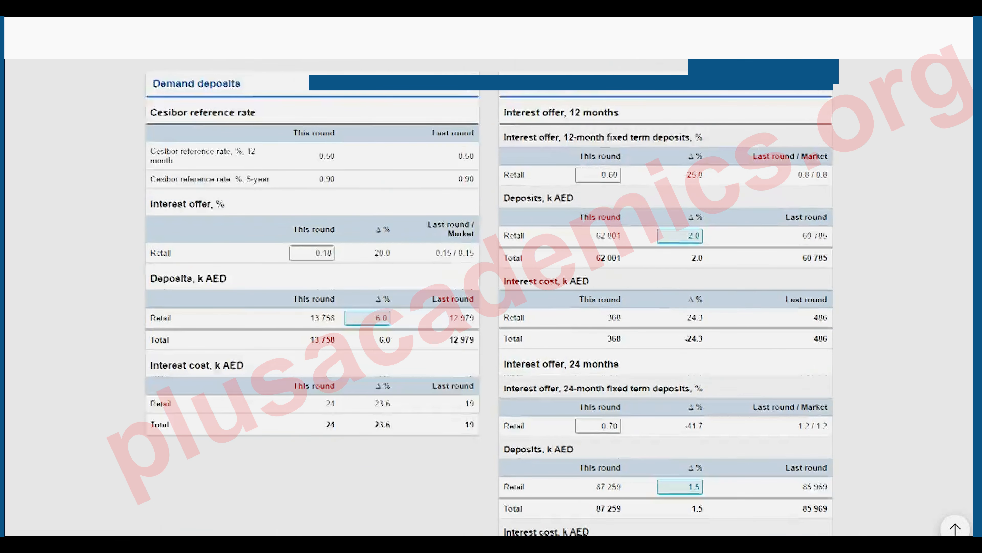
scroll(489, 297, "down", 1)
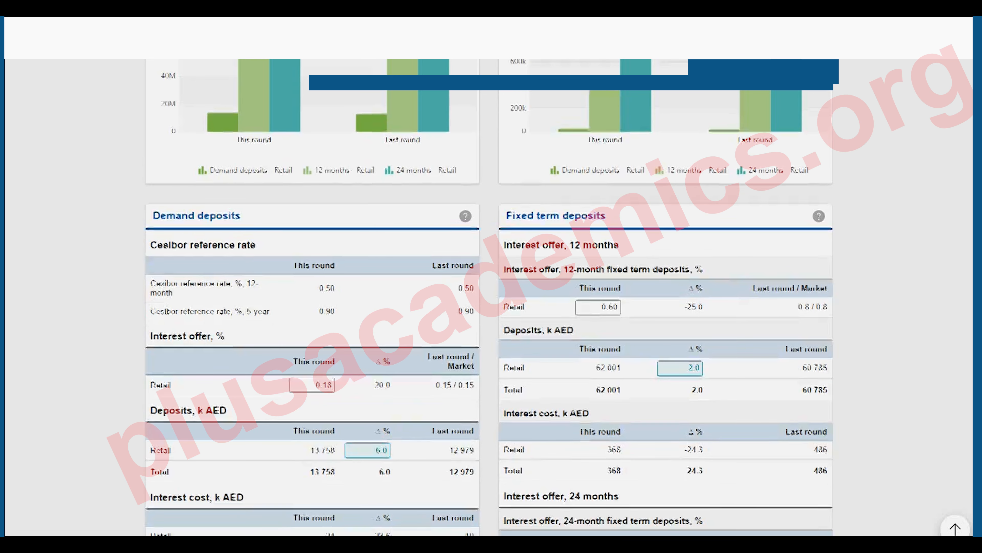
scroll(489, 297, "down", 4)
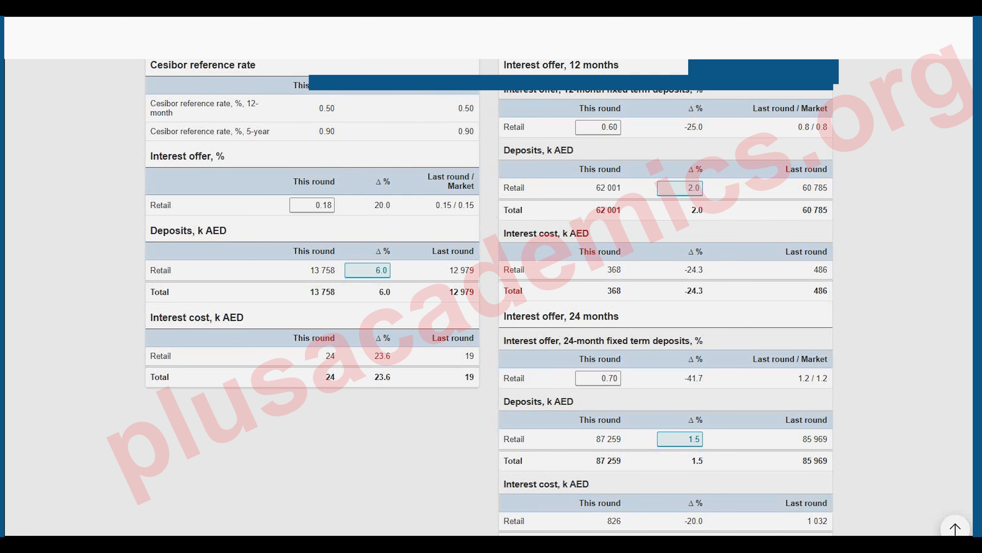
Step: Set the retail interest offer for 24-month fixed term deposits to 1% and check its interest cost
scroll(598, 440, "up", 1)
left_click(598, 440)
type("1")
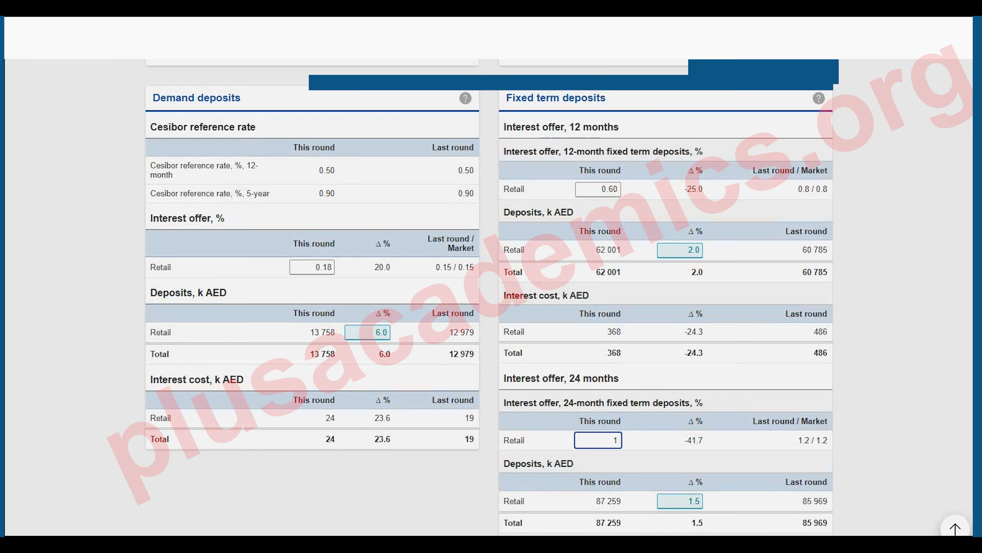
key("Return")
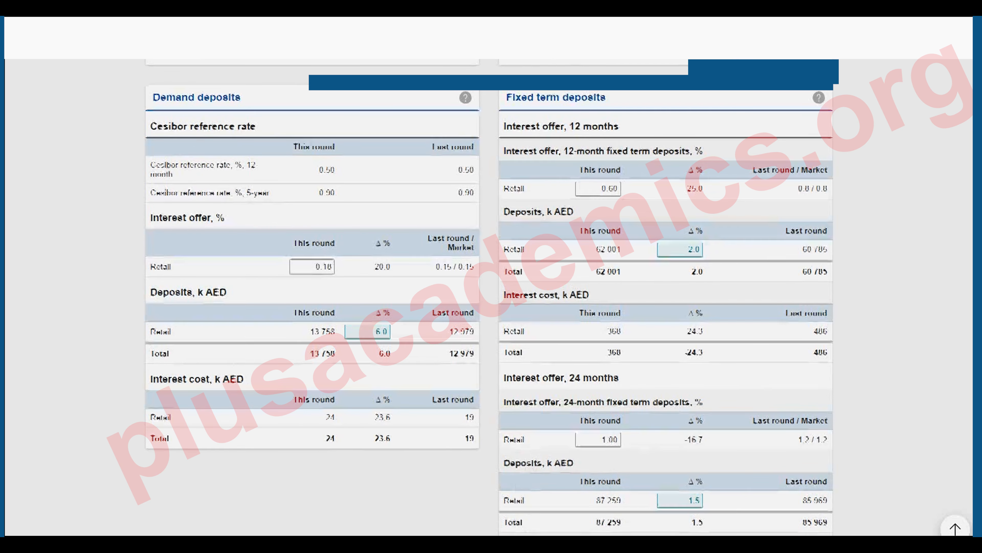
scroll(489, 296, "down", 3)
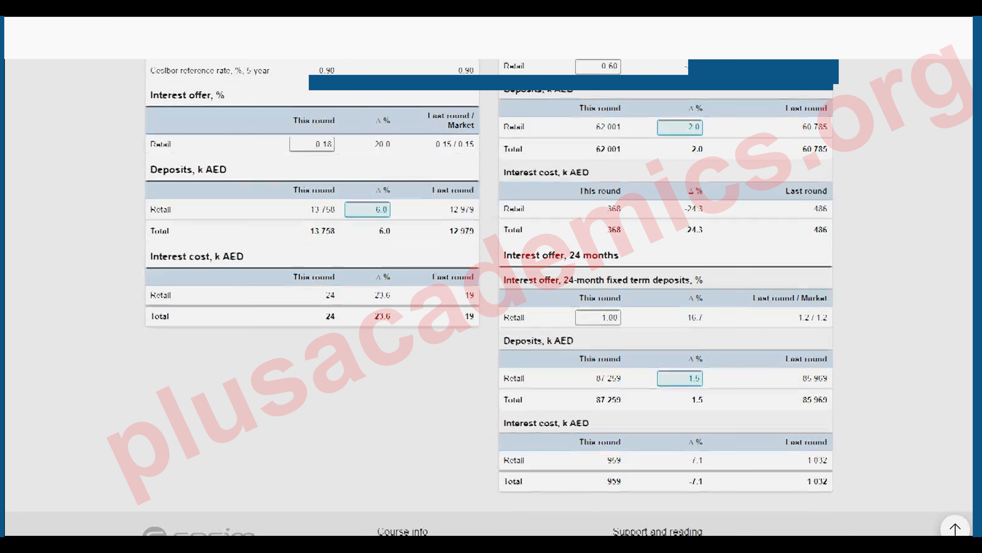
Step: Open the consumer credit products and examine the loan margins, growth rates, lending terms and credit impairments
scroll(489, 297, "up", 9)
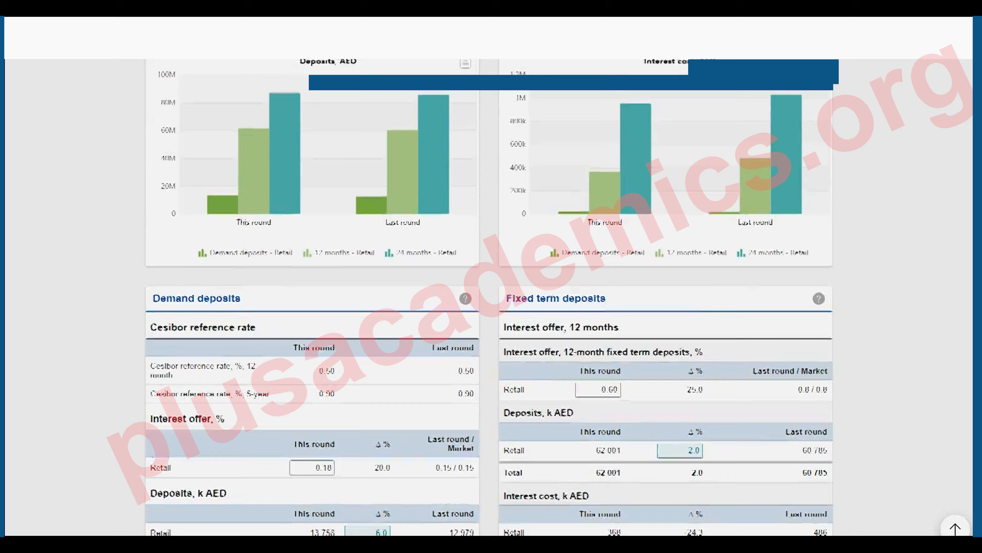
scroll(489, 297, "up", 4)
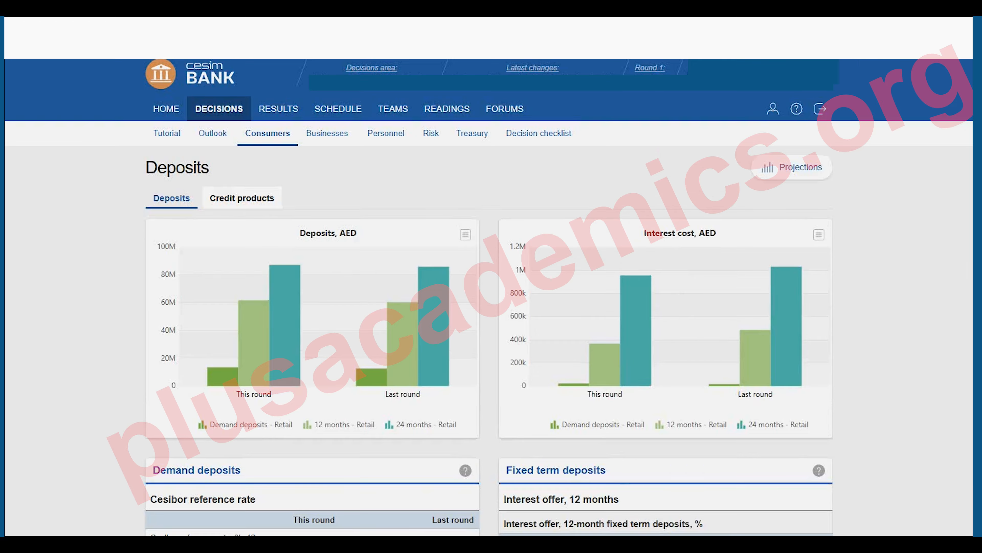
key("Return")
scroll(489, 297, "down", 8)
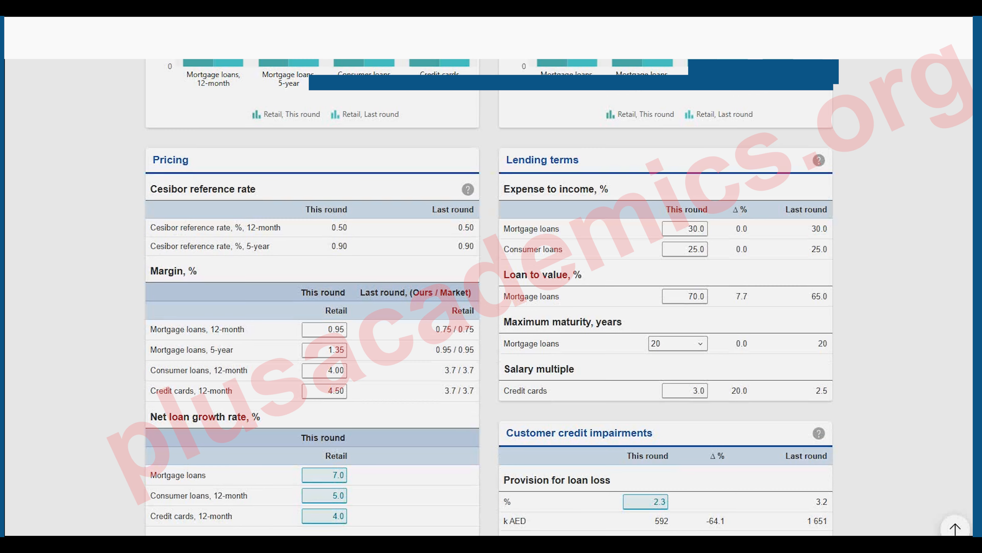
scroll(489, 298, "down", 3)
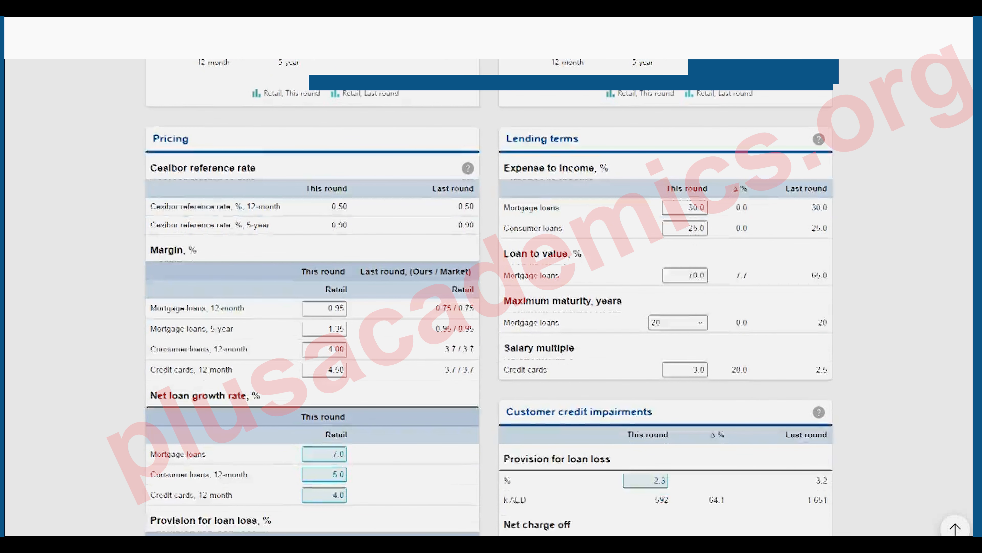
scroll(489, 297, "up", 5)
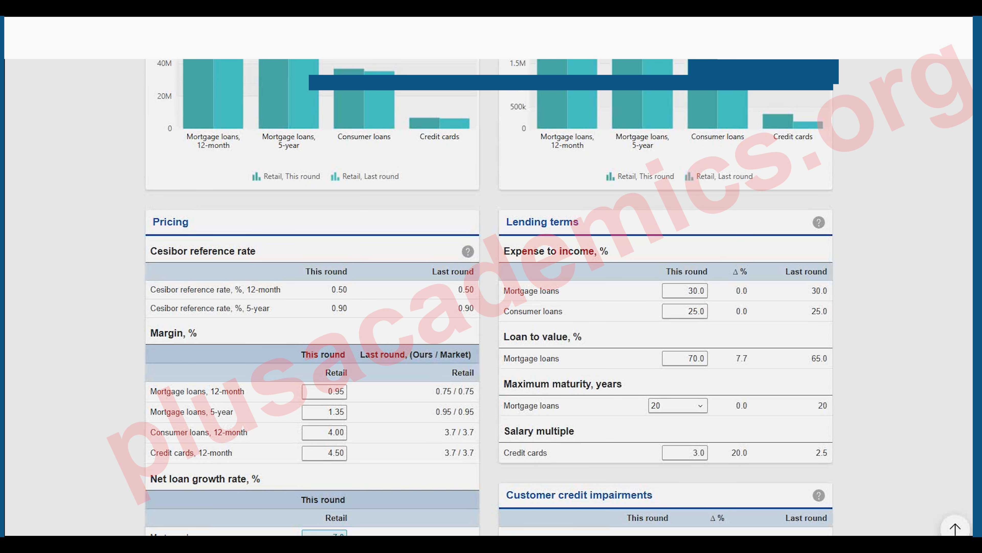
scroll(489, 297, "down", 1)
scroll(489, 297, "down", 5)
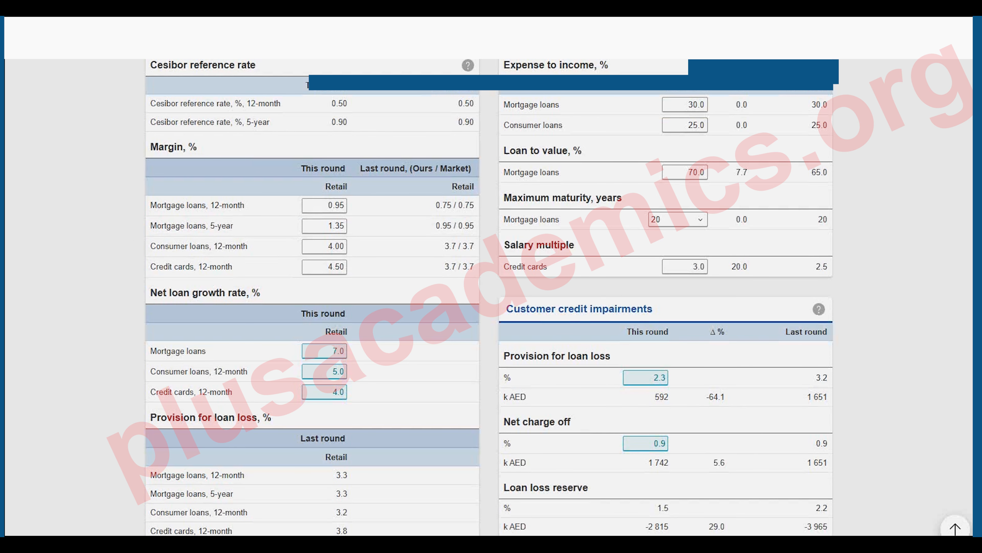
scroll(489, 297, "up", 1)
scroll(489, 297, "up", 5)
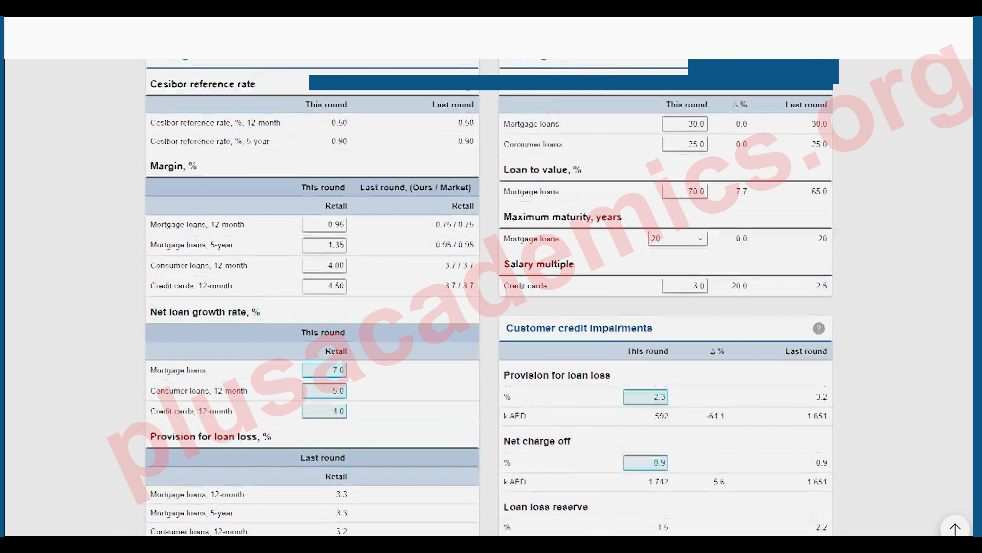
scroll(489, 298, "down", 4)
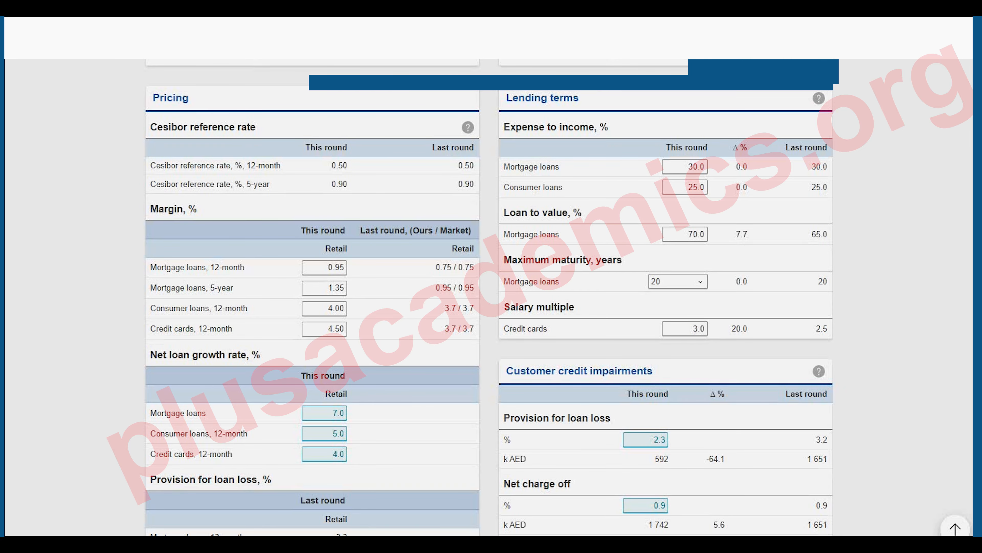
scroll(489, 297, "down", 1)
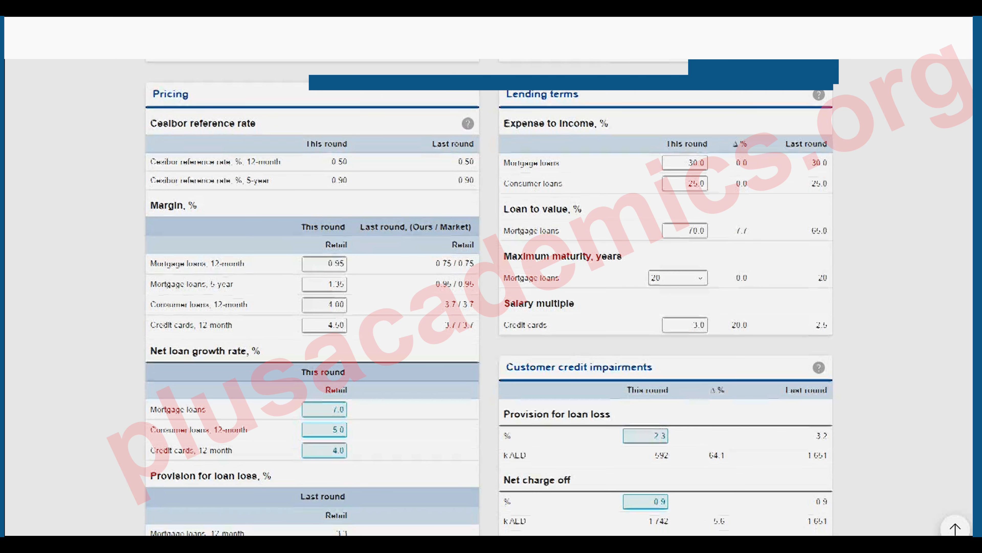
scroll(489, 303, "down", 2)
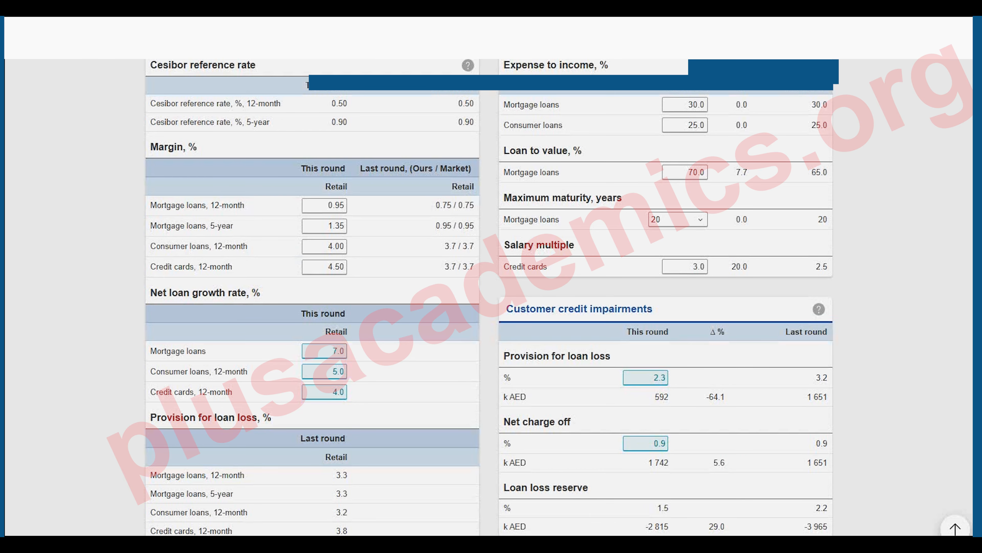
scroll(489, 302, "up", 4)
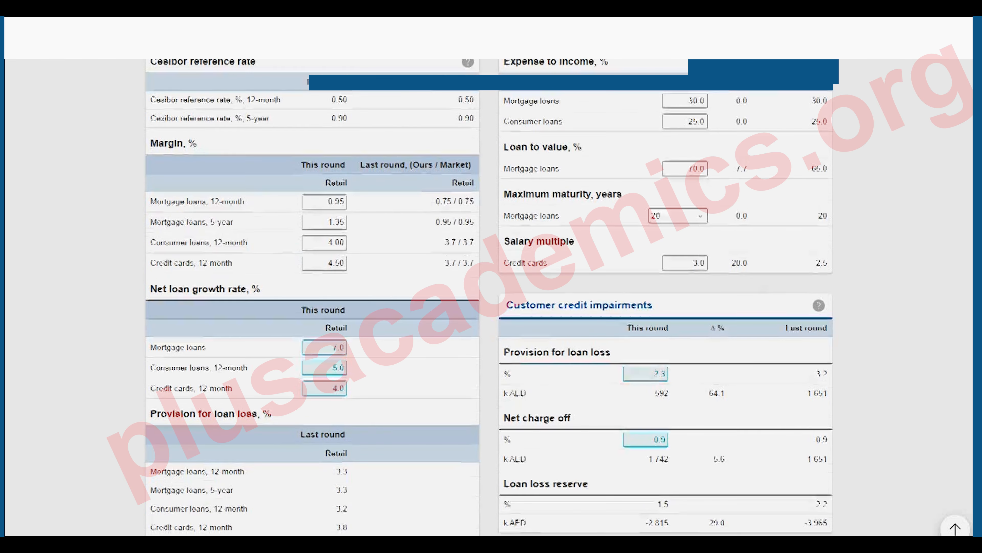
scroll(489, 302, "up", 3)
Step: Set the expense-to-income limits to 29.5% for mortgage loans and 24.5% for consumer loans
scroll(489, 301, "down", 3)
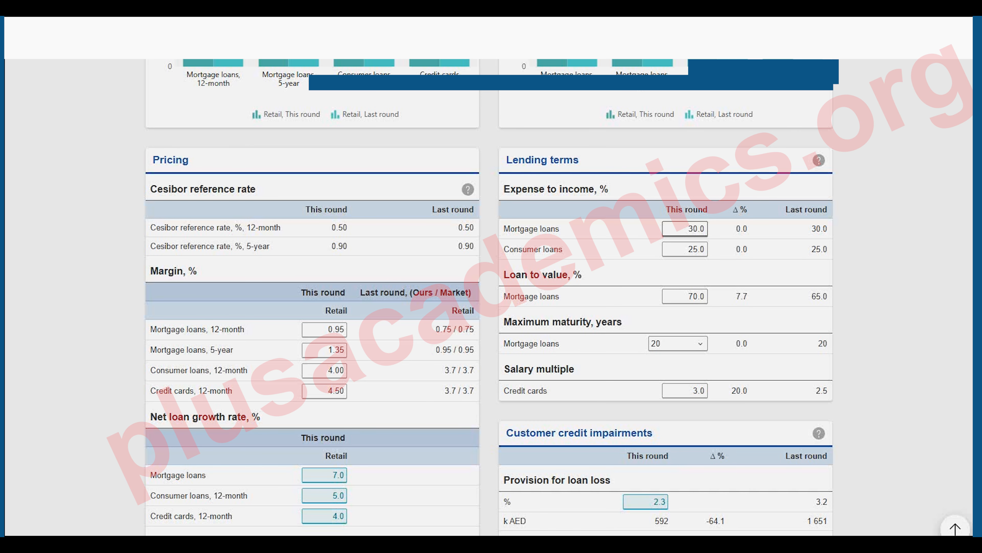
left_click(694, 228)
double_click(694, 228)
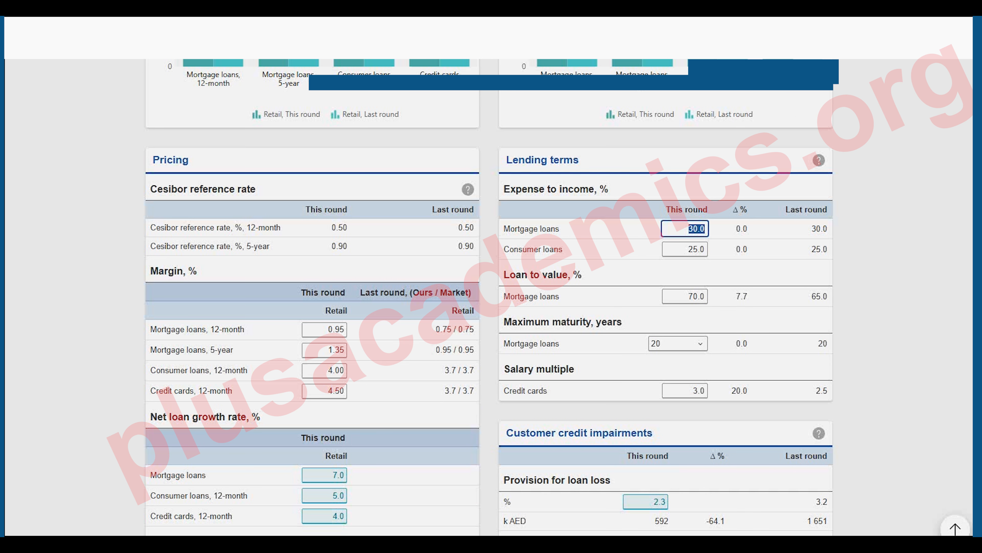
type("2")
type("9.4")
key("BackSpace")
key("BackSpace")
type(".5")
key("Tab")
type("24.5")
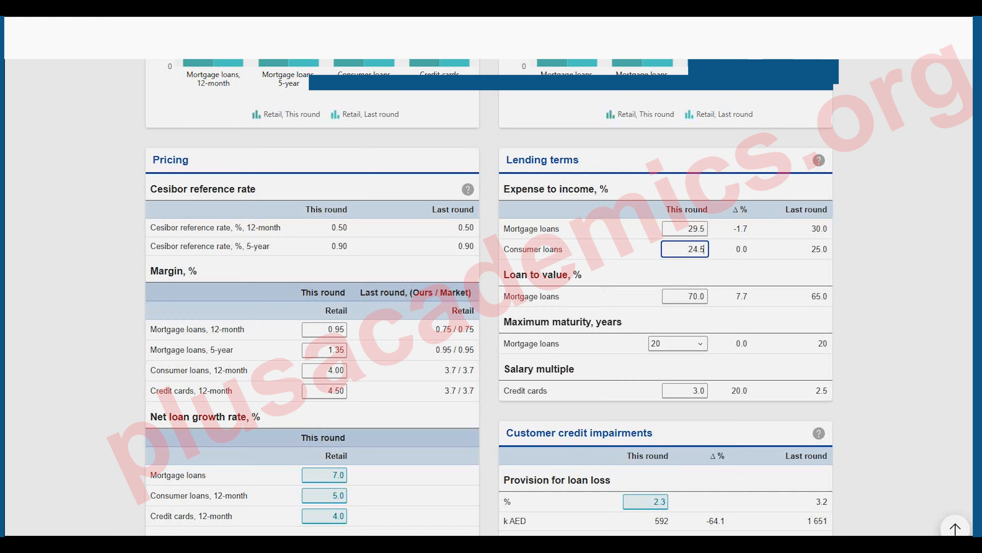
key("Return")
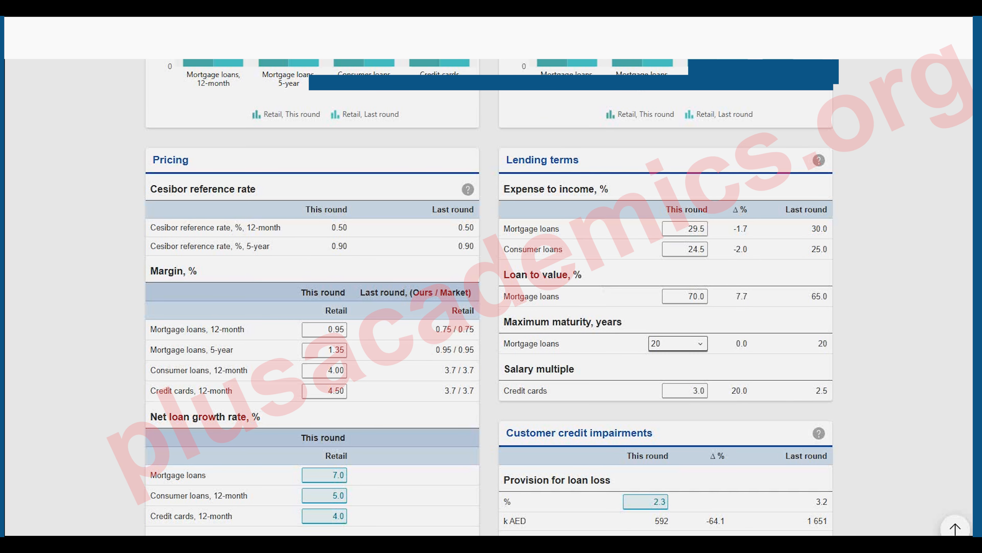
Step: Check the remaining consumer lending terms, loan loss provisions and customer credit impairments
scroll(489, 300, "down", 2)
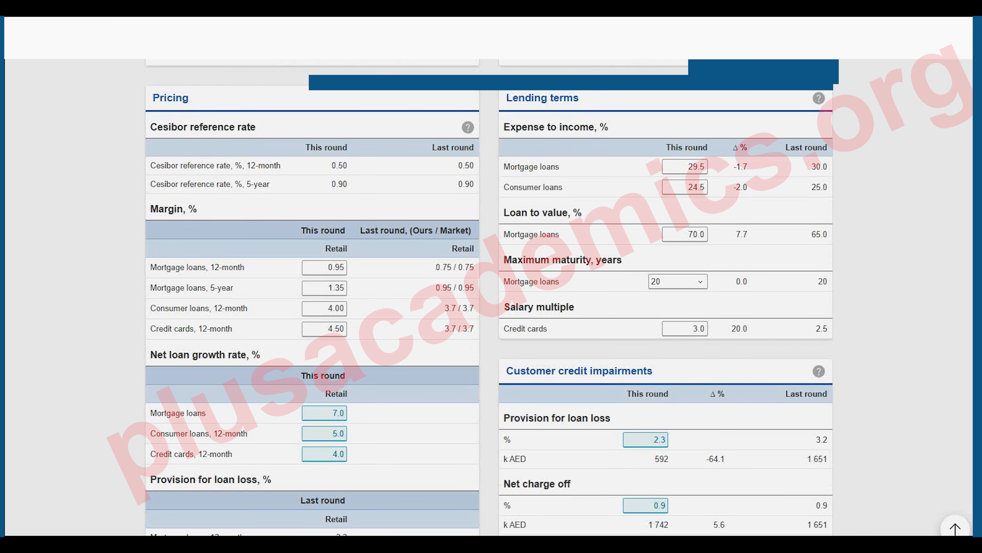
scroll(491, 294, "down", 1)
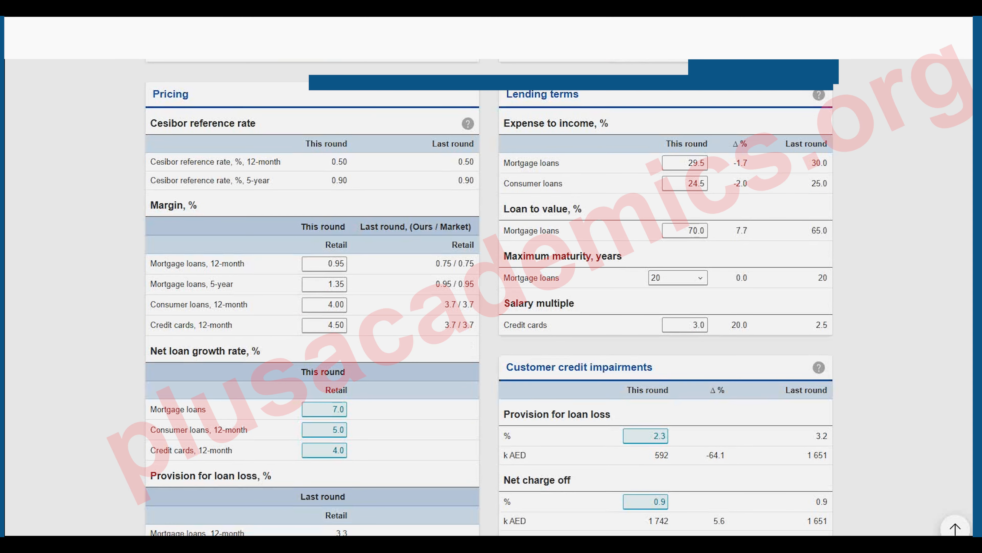
scroll(488, 298, "down", 3)
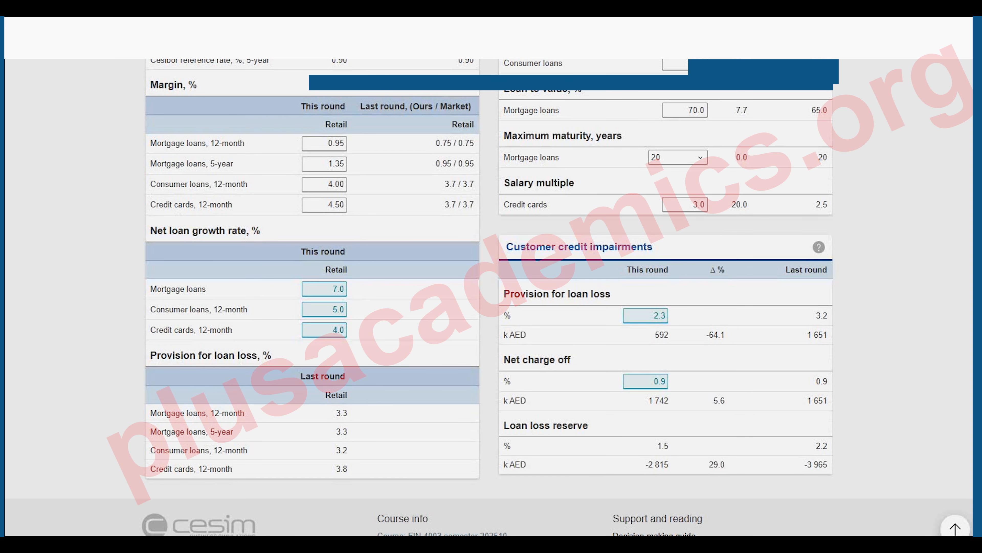
scroll(489, 298, "up", 3)
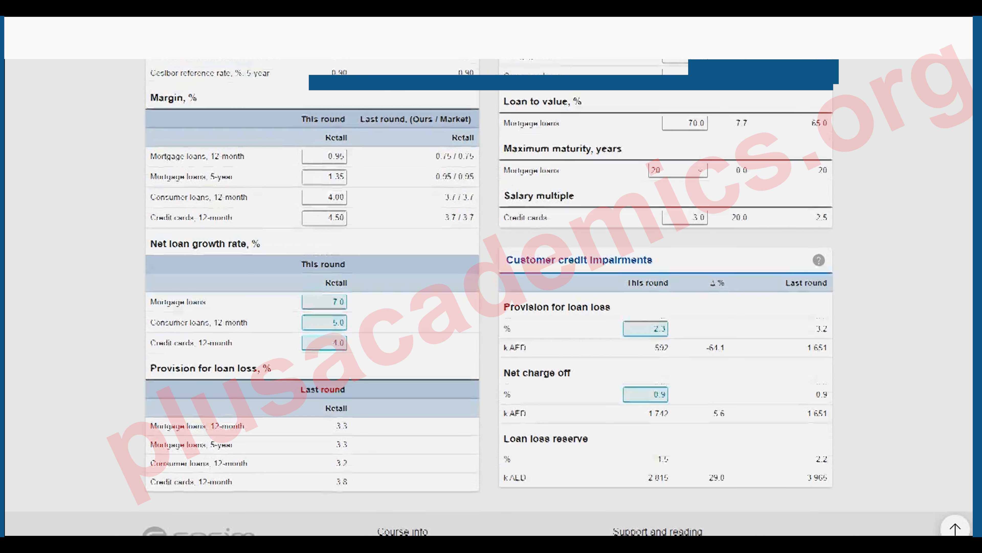
Step: Review the market outlook text and its tax, interest rate and capital requirement parameters
scroll(491, 294, "up", 8)
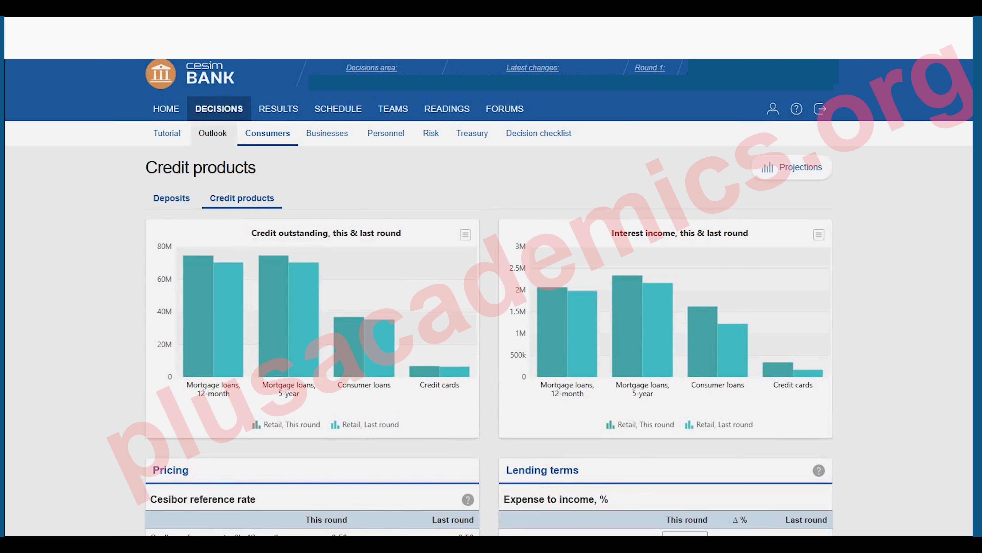
left_click(214, 133)
scroll(488, 298, "down", 5)
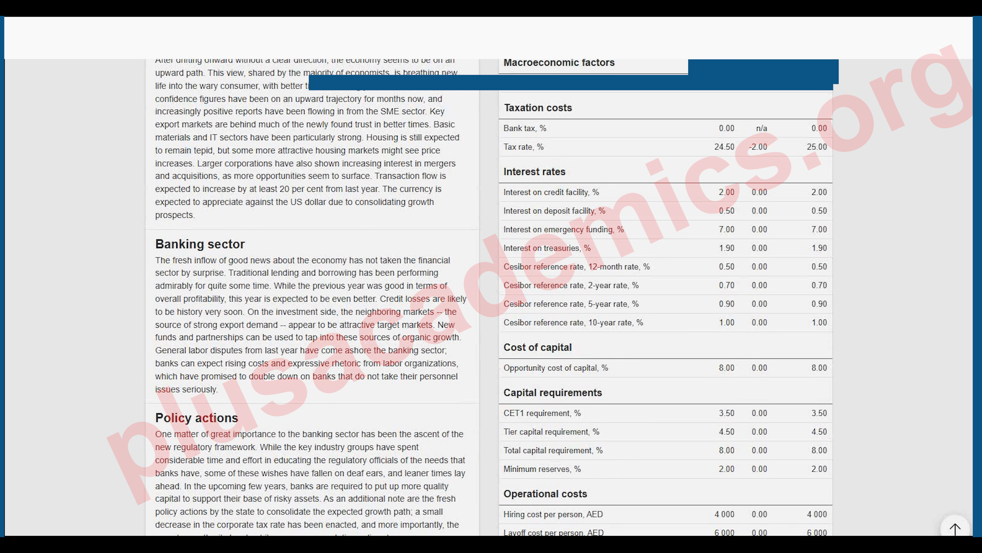
scroll(490, 298, "up", 1)
scroll(491, 297, "up", 5)
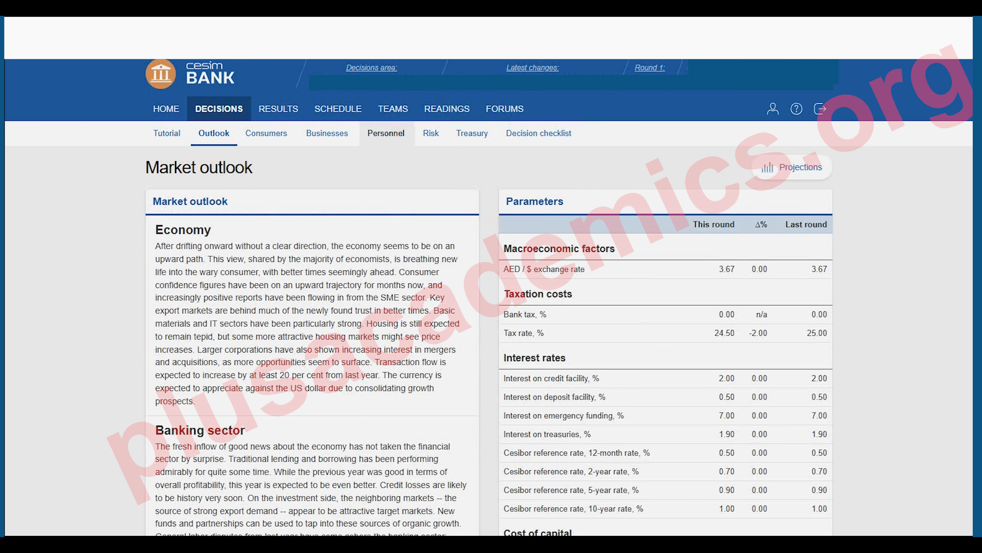
Step: Set the provision for loan loss on the consumer credit products to 1.8%
left_click(267, 133)
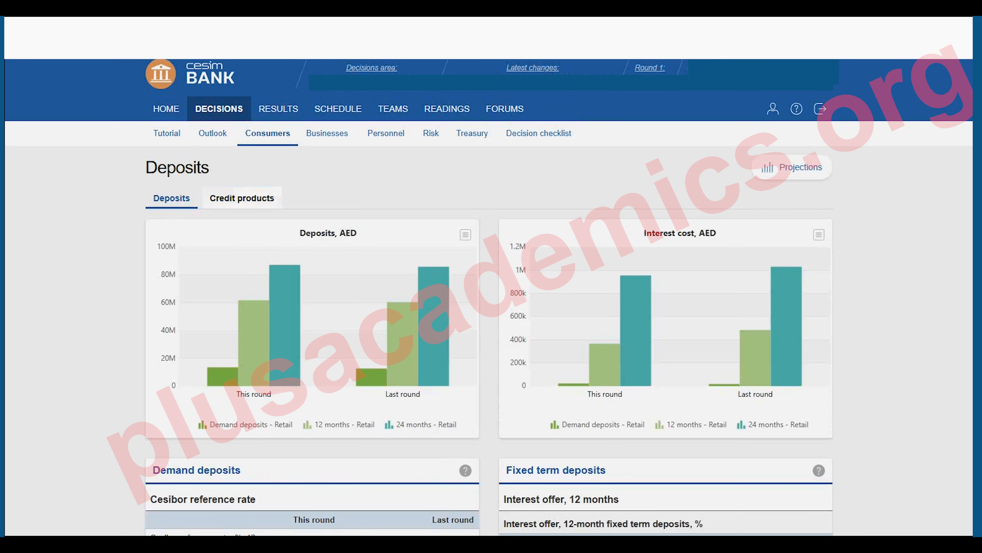
left_click(242, 198)
scroll(489, 298, "down", 7)
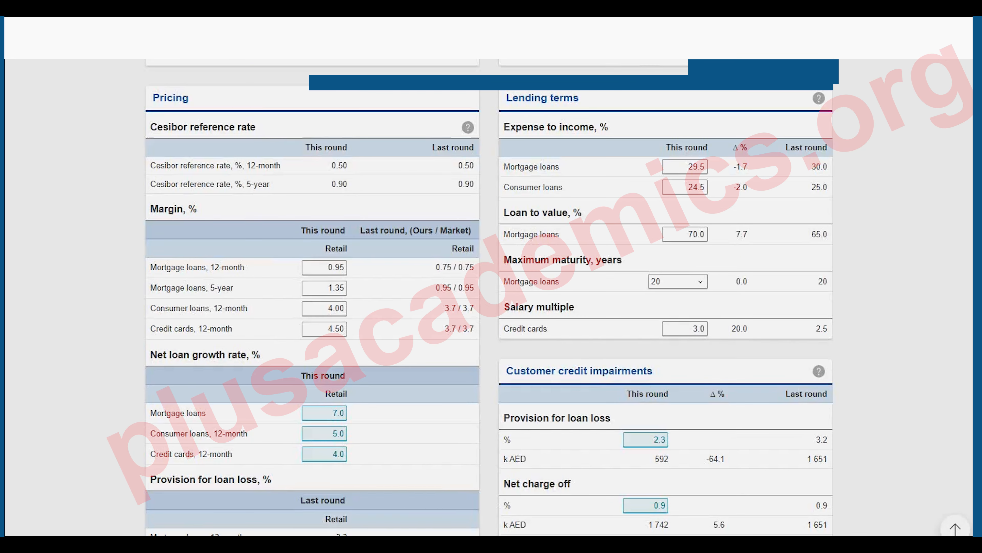
scroll(488, 298, "down", 3)
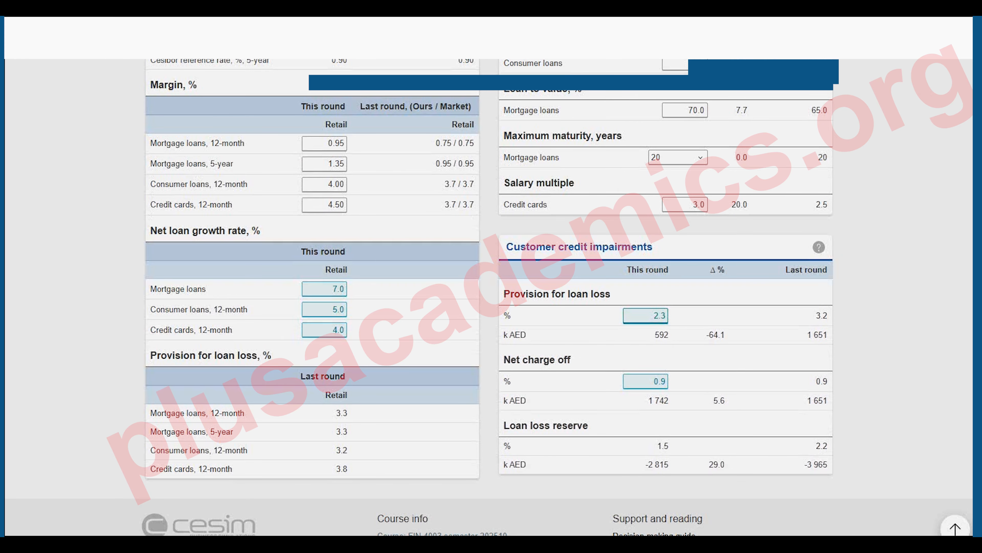
double_click(646, 315)
type("1.8")
key("Tab")
scroll(489, 297, "down", 1)
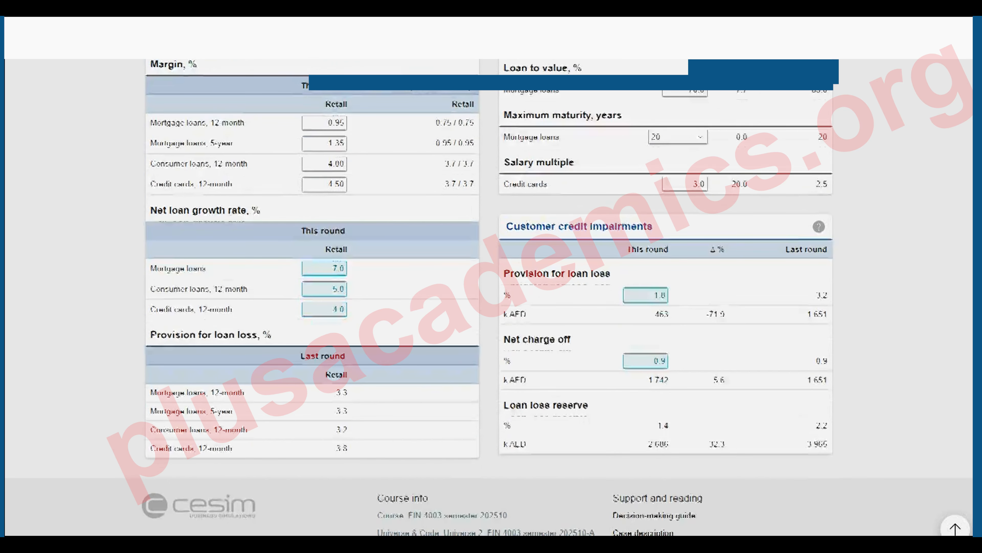
scroll(489, 298, "down", 2)
Step: Check the consumer credit pricing, lending terms and impairments, and examine the projected income statement
scroll(489, 297, "up", 15)
scroll(489, 297, "down", 10)
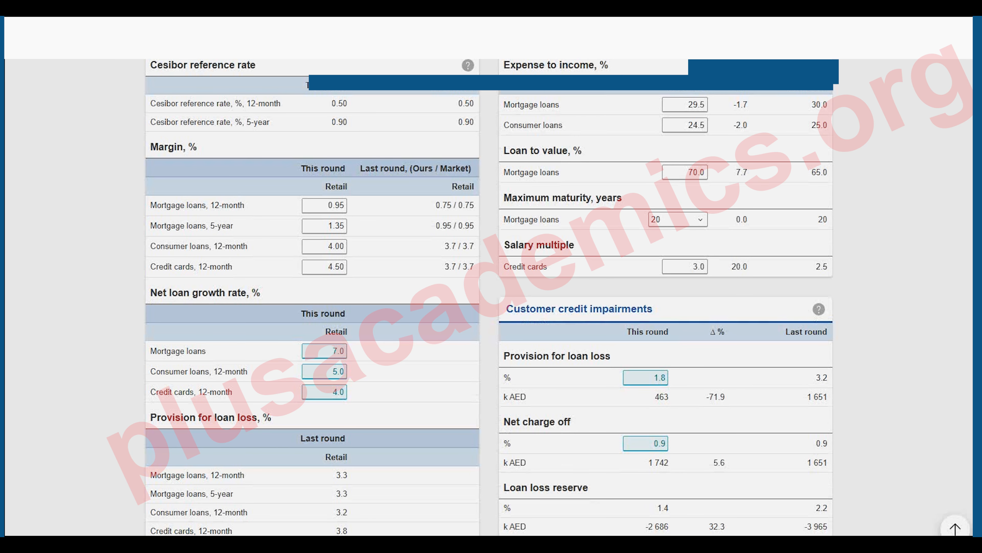
scroll(489, 297, "up", 1)
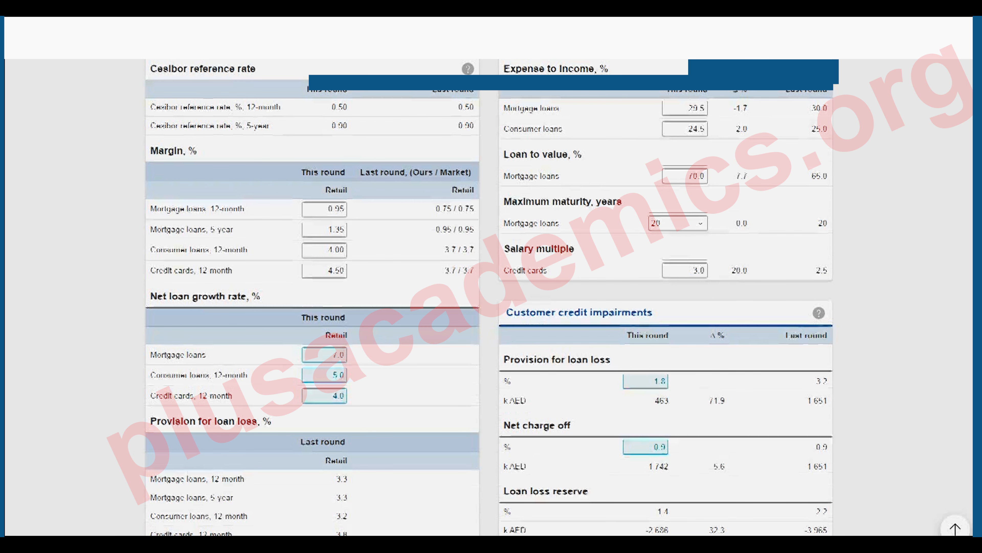
scroll(489, 297, "up", 10)
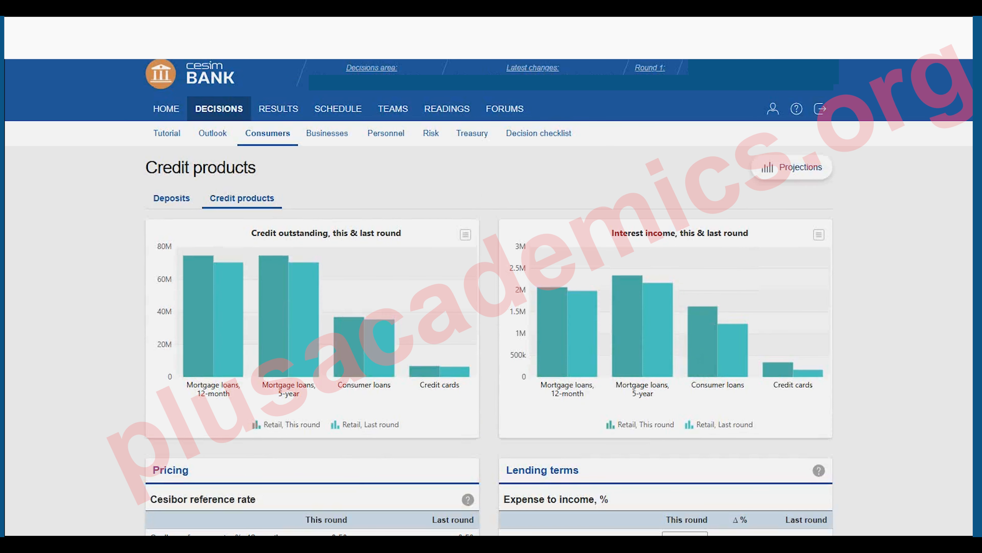
left_click(792, 167)
scroll(791, 167, "down", 8)
scroll(792, 182, "up", 10)
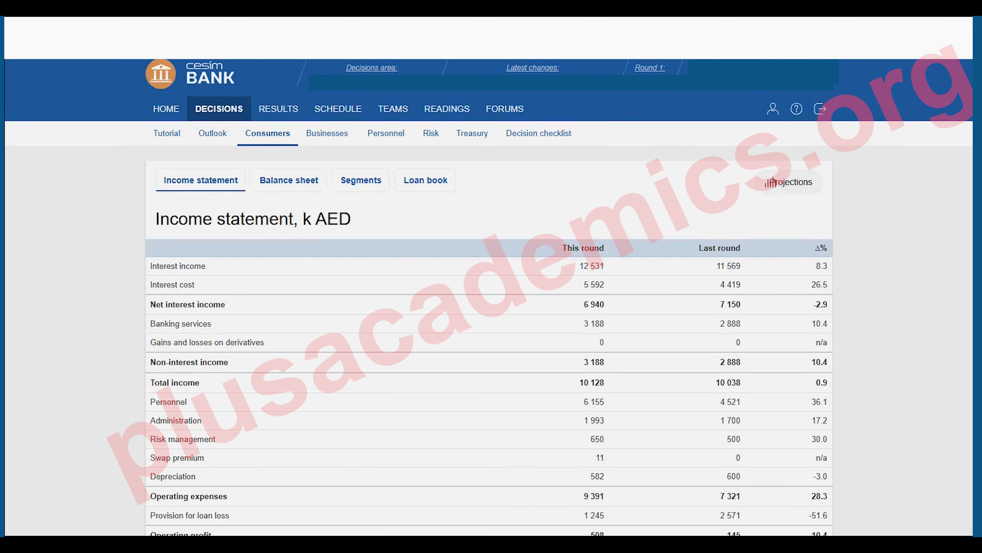
left_click(771, 182)
scroll(770, 182, "down", 10)
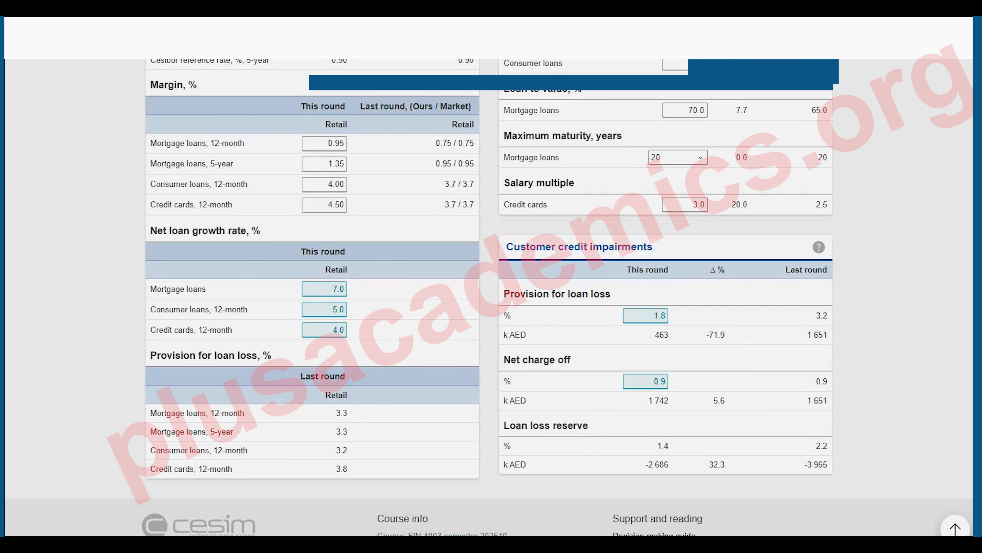
scroll(489, 298, "up", 1)
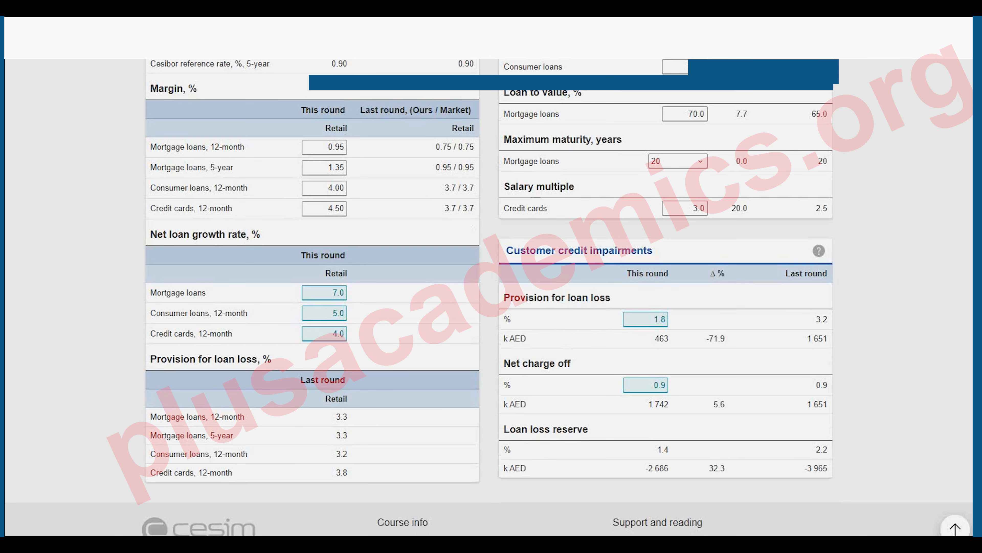
scroll(488, 298, "up", 10)
scroll(371, 341, "up", 3)
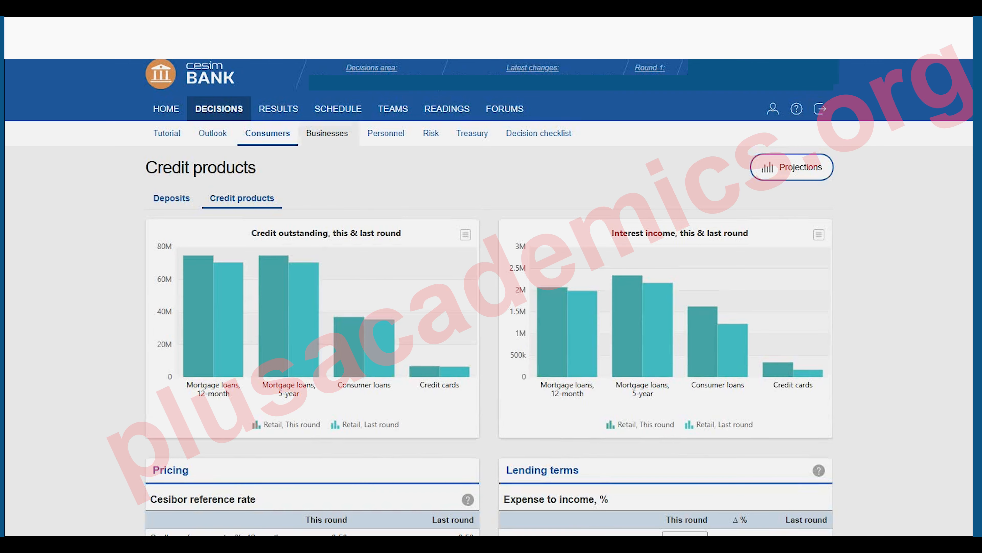
Step: In SME banking, set the provision for loan loss to 2.5% for BBB, 1.8% for A and 1.2% for AA loans
left_click(327, 132)
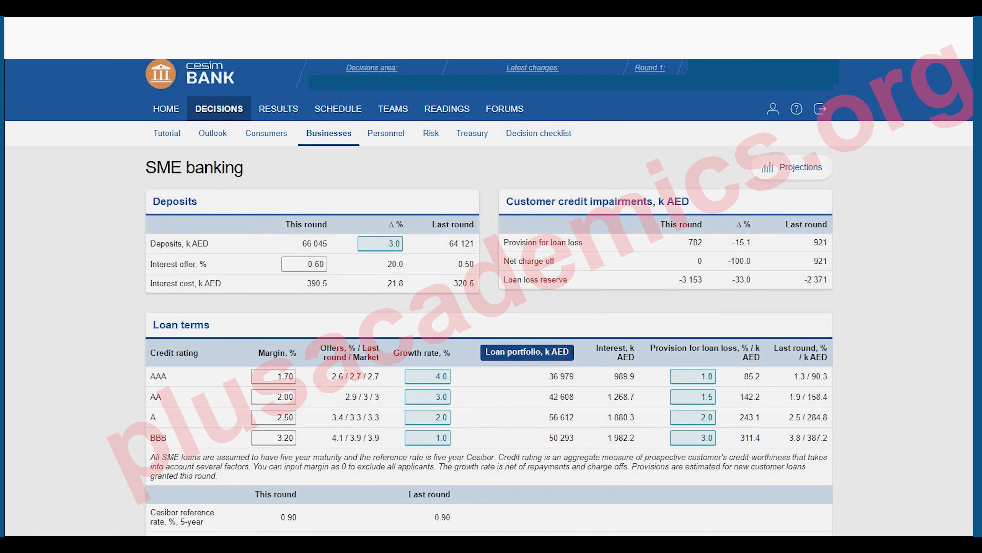
scroll(492, 294, "down", 2)
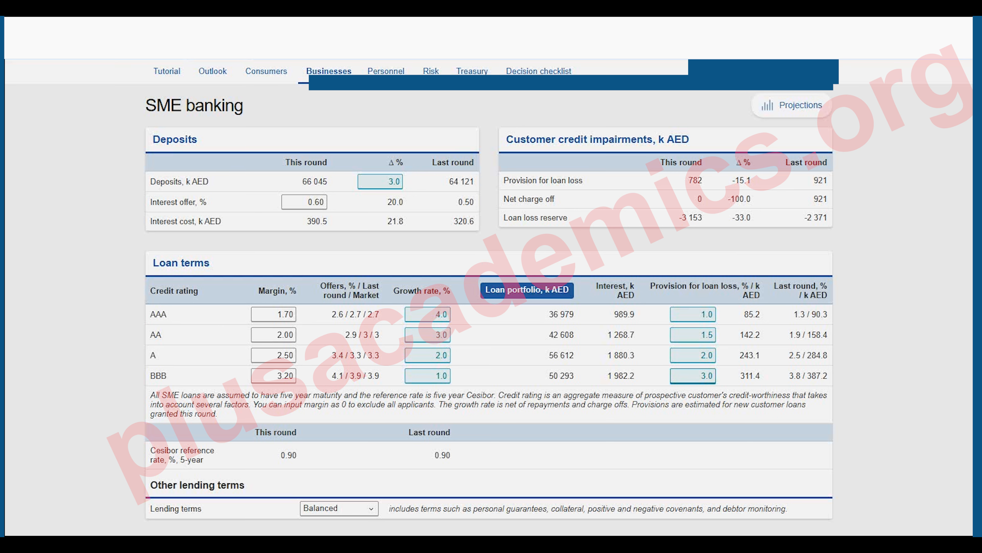
left_click_drag(696, 375, 715, 376)
type("2.5")
left_click_drag(697, 355, 714, 355)
type("1")
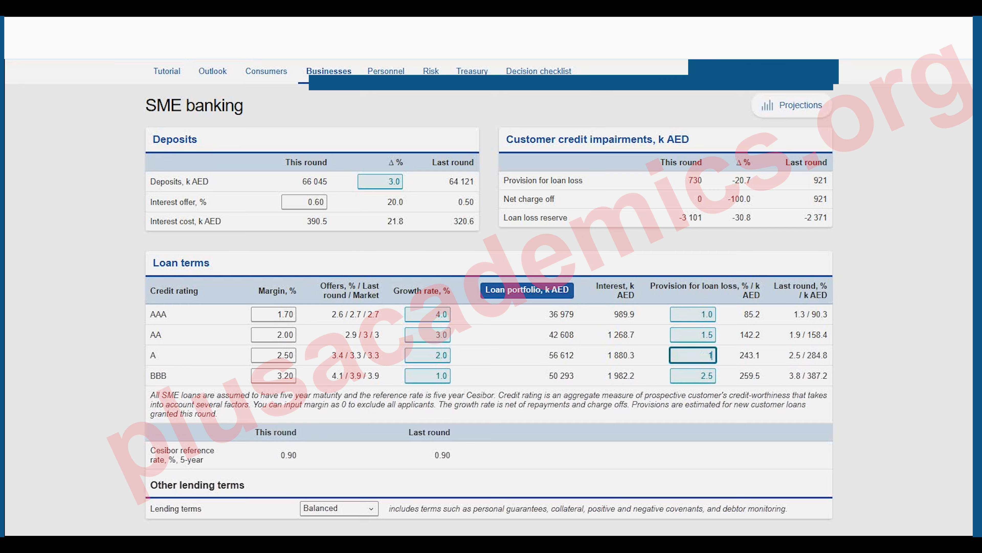
type(".8")
left_click_drag(697, 335, 714, 335)
type("1")
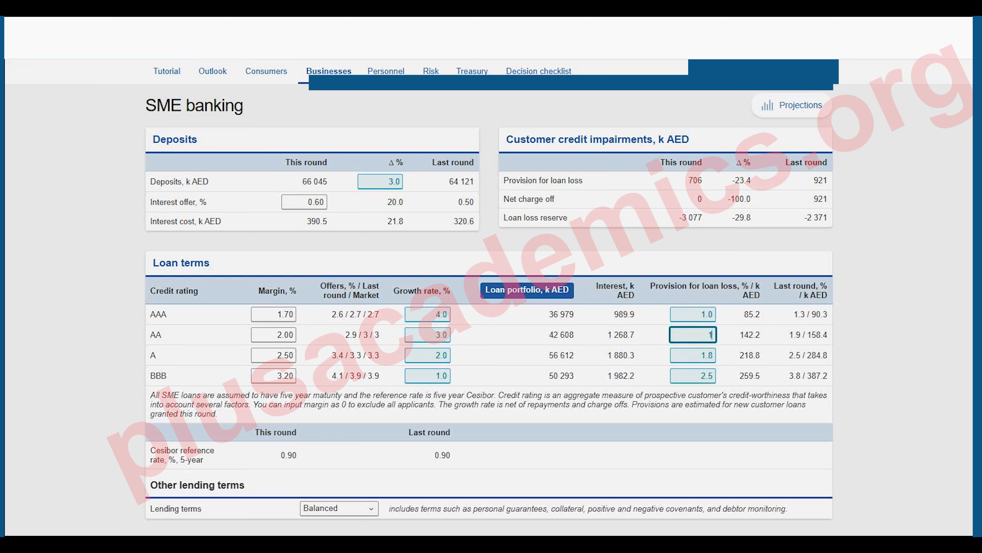
type(".2")
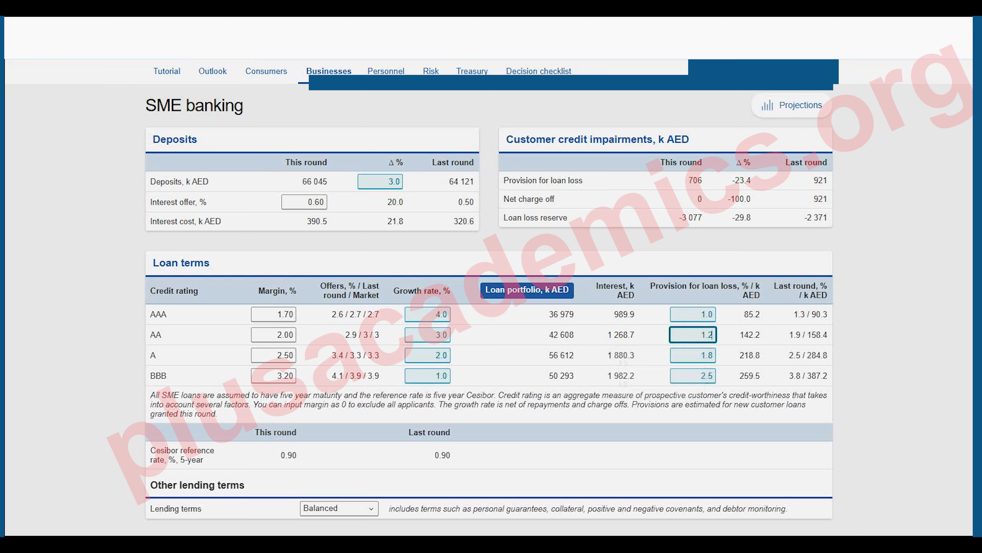
key("Return")
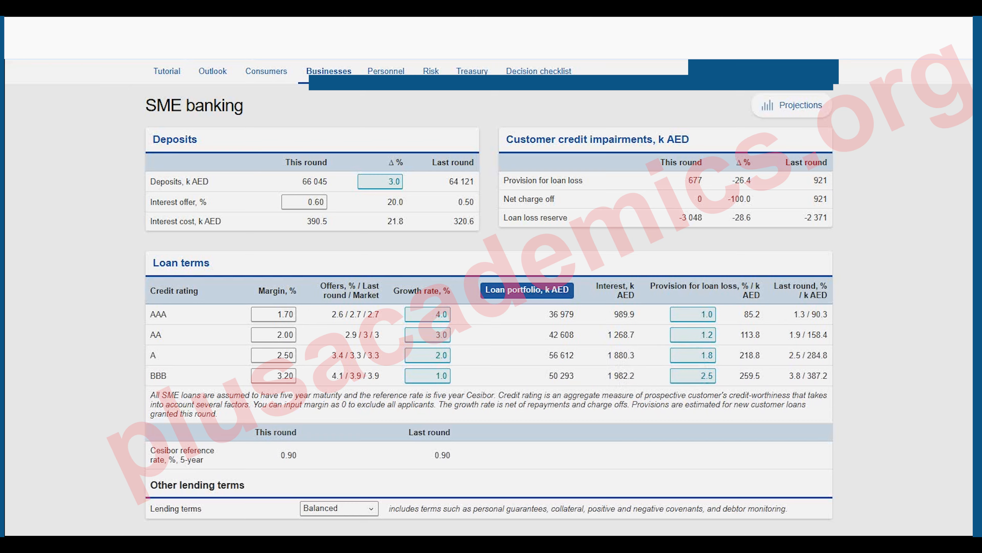
Step: Set the SME loan growth rates to 5% for AAA, 4% for AA, 3% for A and 2% for BBB
left_click(428, 354)
double_click(441, 335)
double_click(441, 314)
type("5")
left_click(433, 335)
type("4")
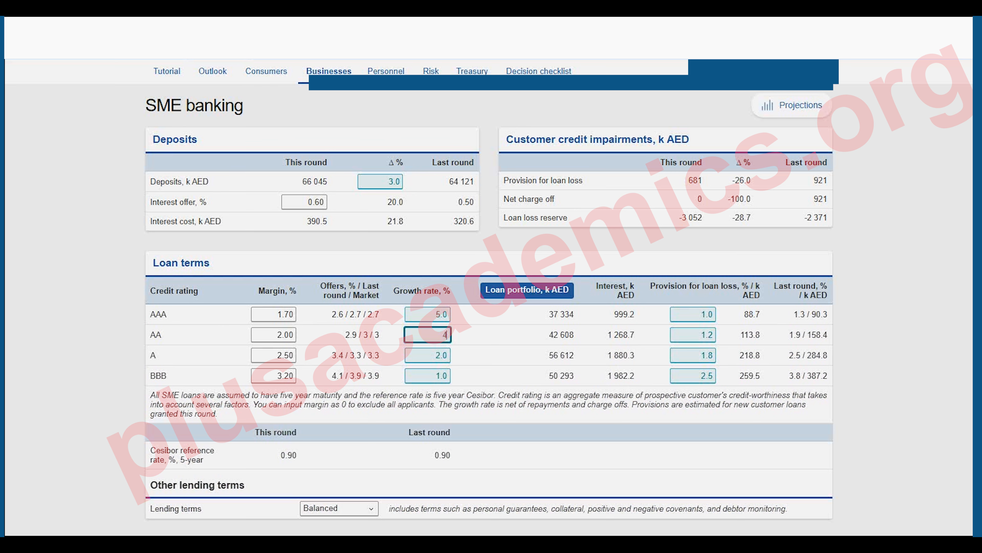
left_click(433, 356)
type("3")
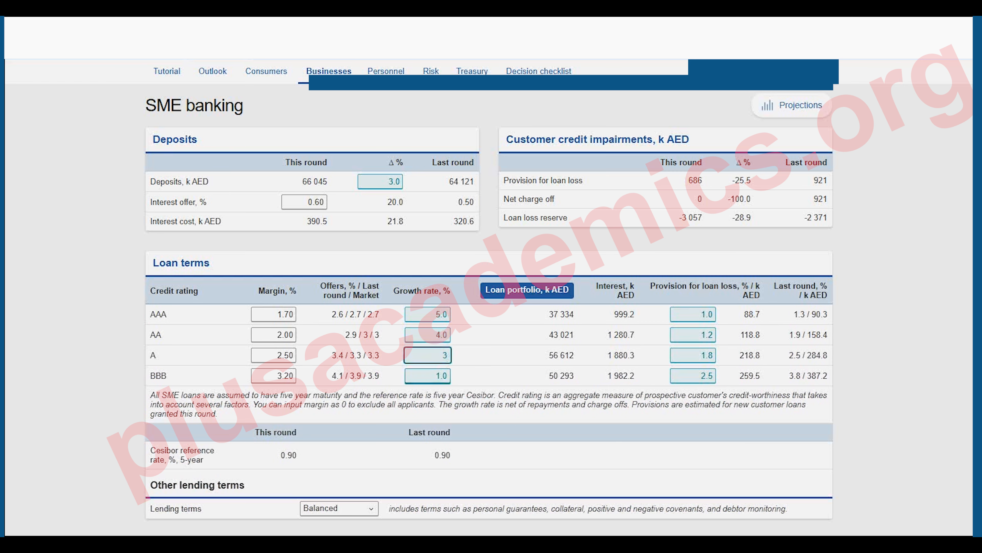
left_click(444, 375)
double_click(443, 376)
type("2")
key("Return")
Step: Check the SME lending terms options, sector targeting, product choice and competitive positioning chart
scroll(491, 297, "down", 7)
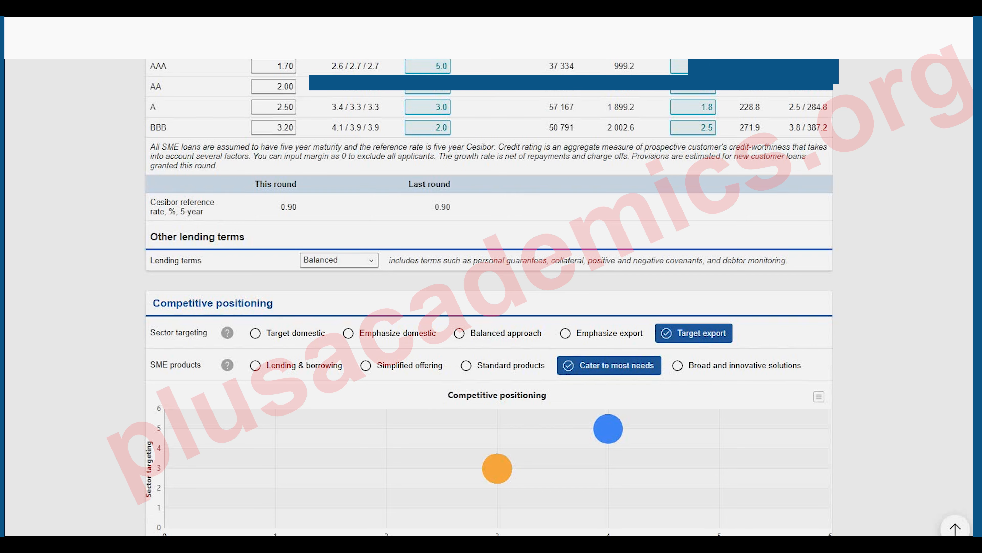
left_click(340, 260)
left_click(339, 260)
left_click(340, 260)
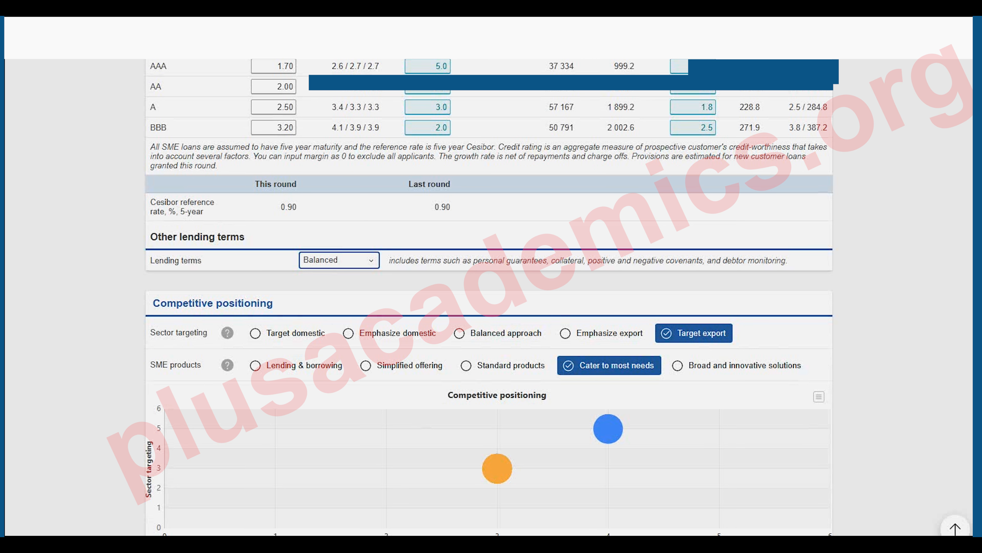
scroll(489, 297, "down", 3)
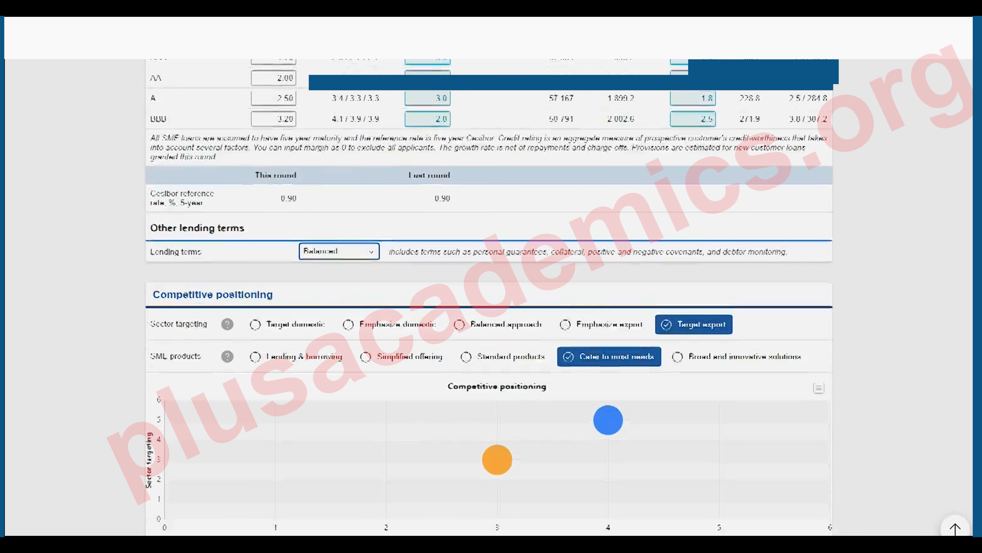
scroll(489, 298, "up", 2)
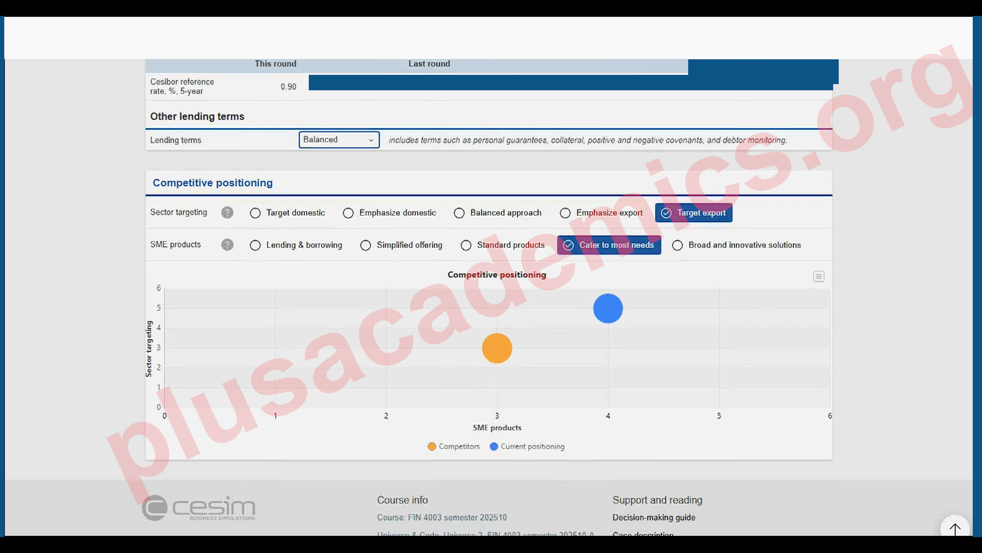
scroll(489, 298, "up", 10)
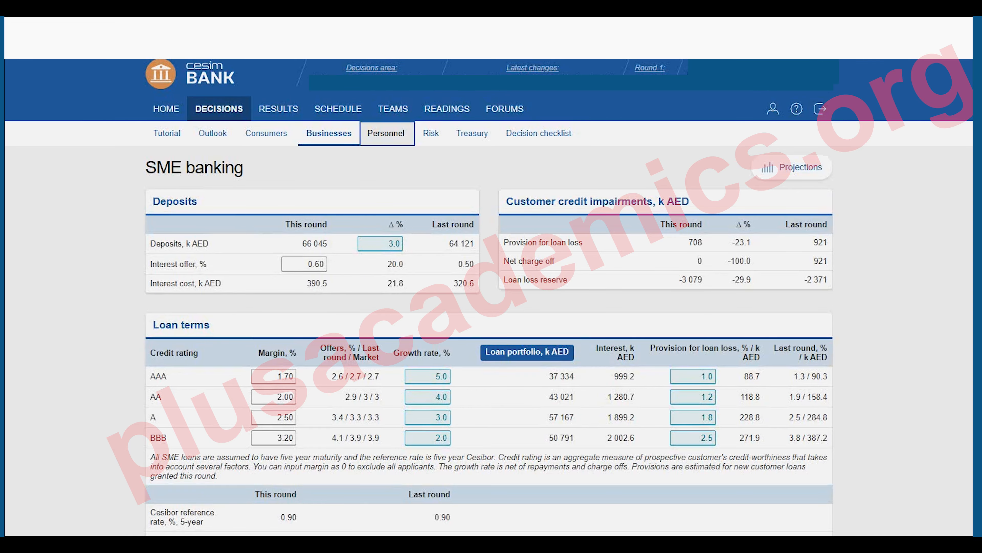
Step: Open the personnel decisions and review staffing, compensation, training priorities and HR development
left_click(386, 133)
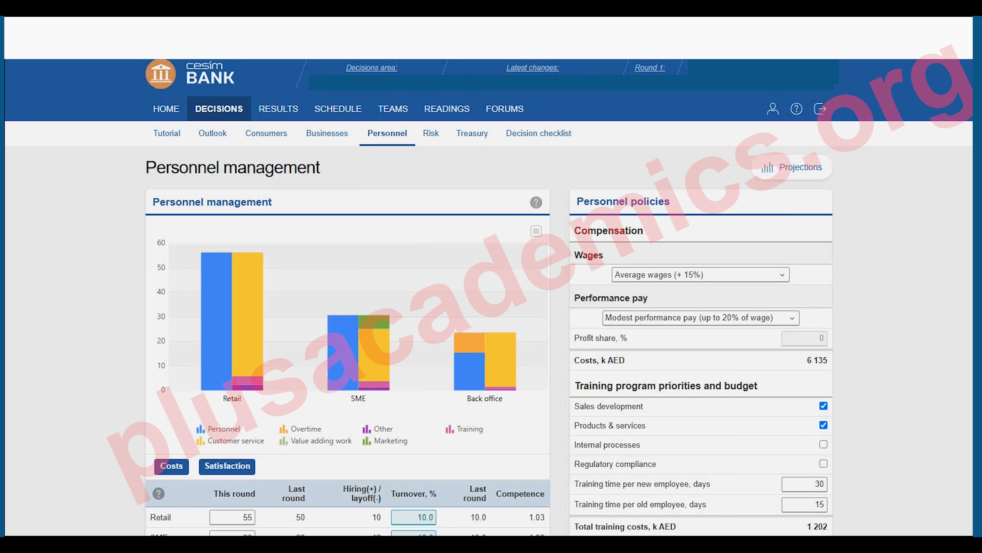
scroll(489, 297, "down", 5)
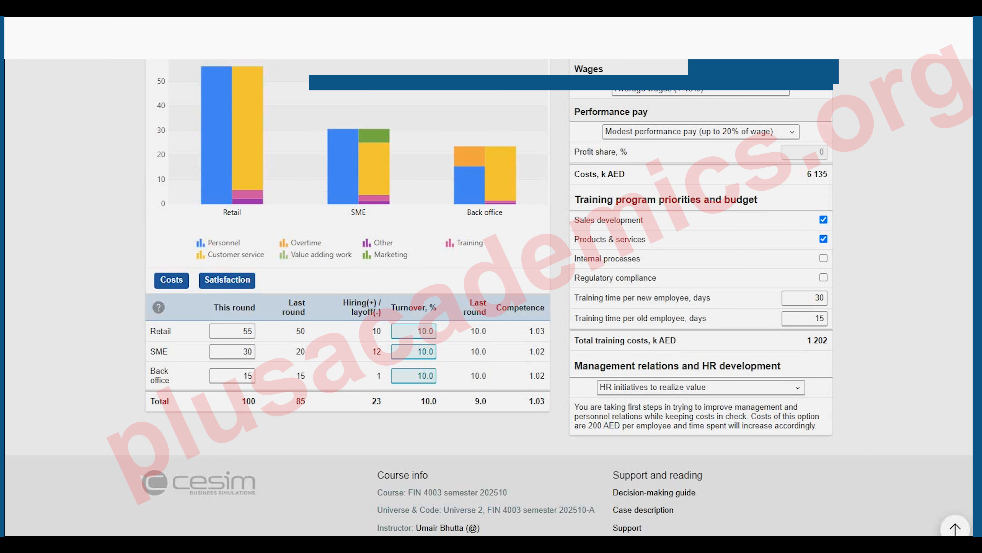
scroll(489, 298, "up", 2)
scroll(484, 251, "up", 3)
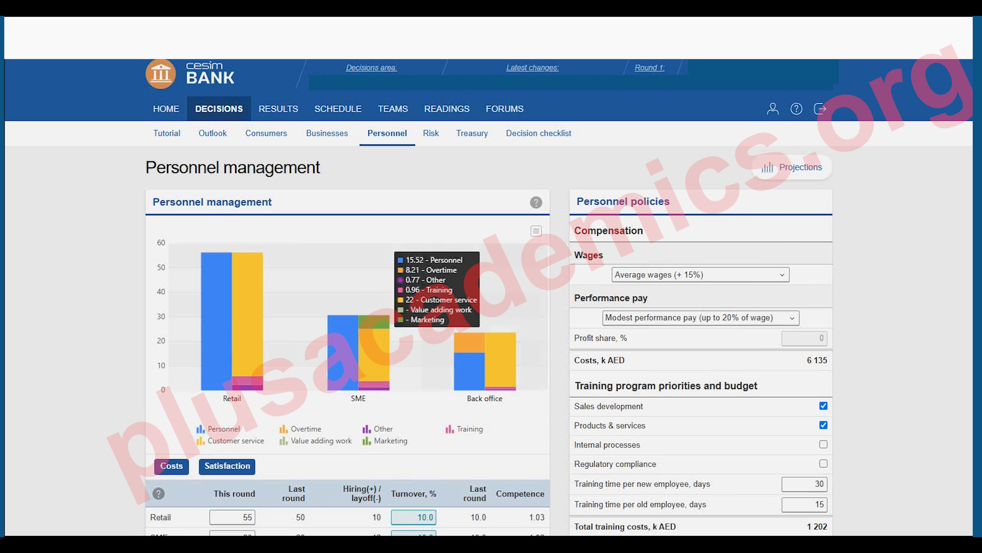
Step: Open the risk management decisions and review the operational risk policies, credit impairments and credit risk
left_click(431, 132)
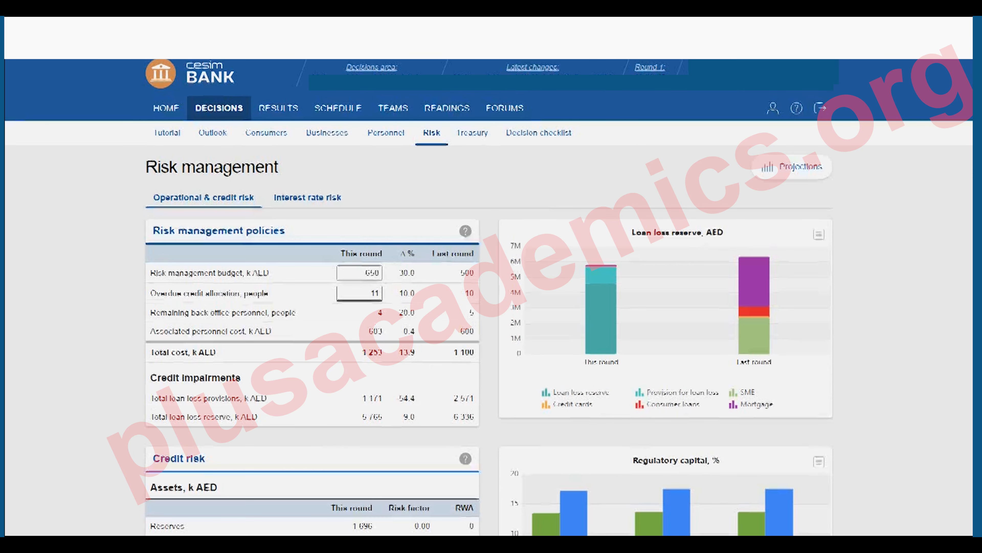
scroll(491, 309, "down", 3)
scroll(491, 309, "up", 2)
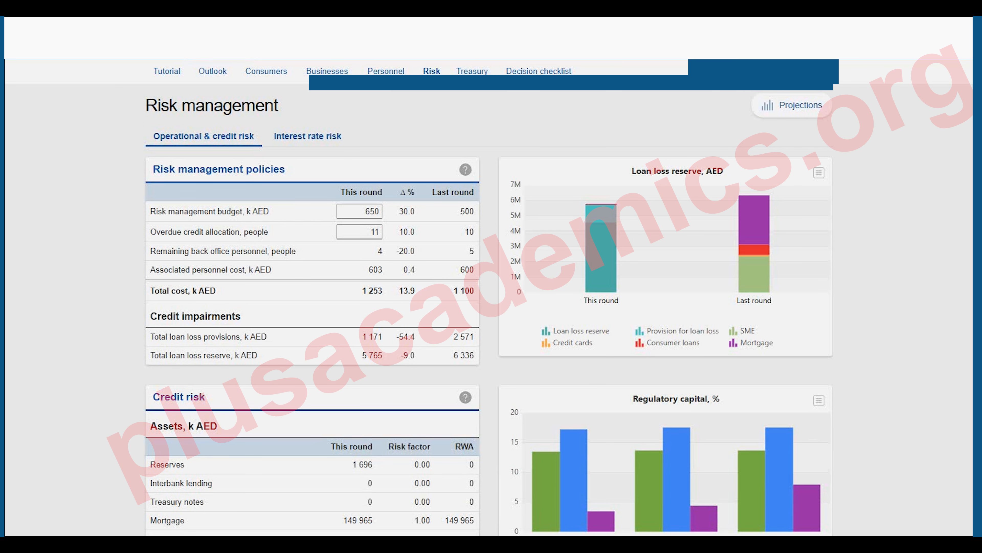
scroll(489, 298, "up", 2)
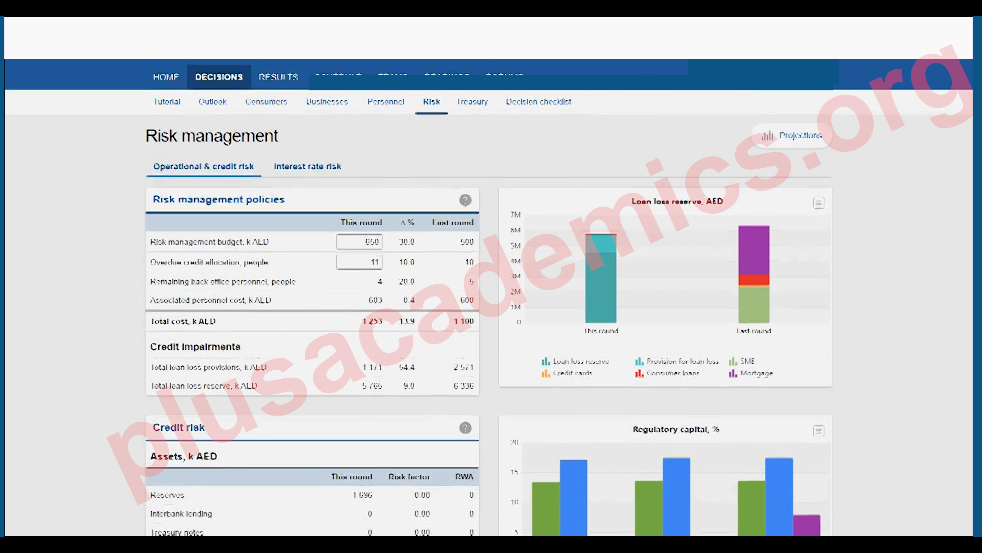
Step: Open the treasury decisions and examine regulatory capital, funding sources and the balance sheet assets
left_click(473, 133)
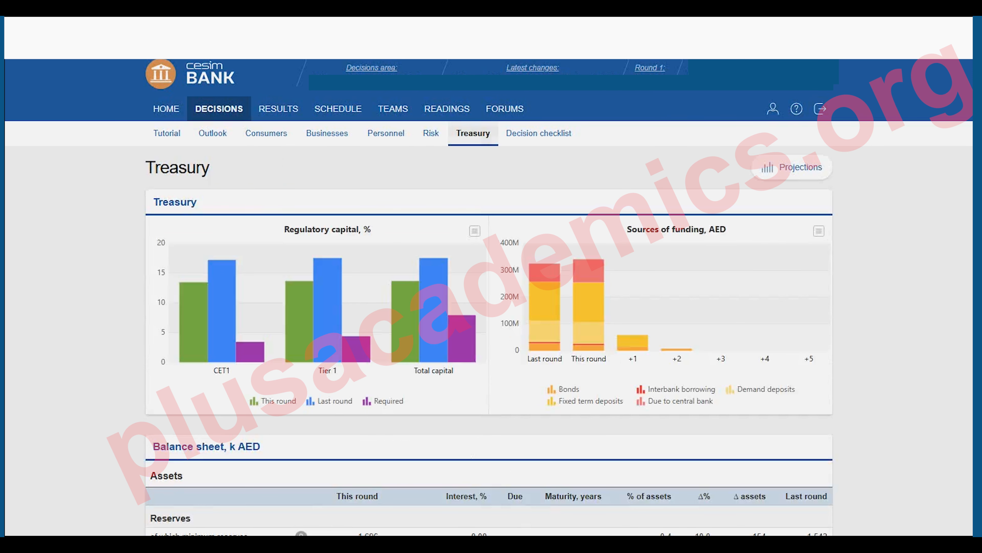
scroll(489, 297, "down", 5)
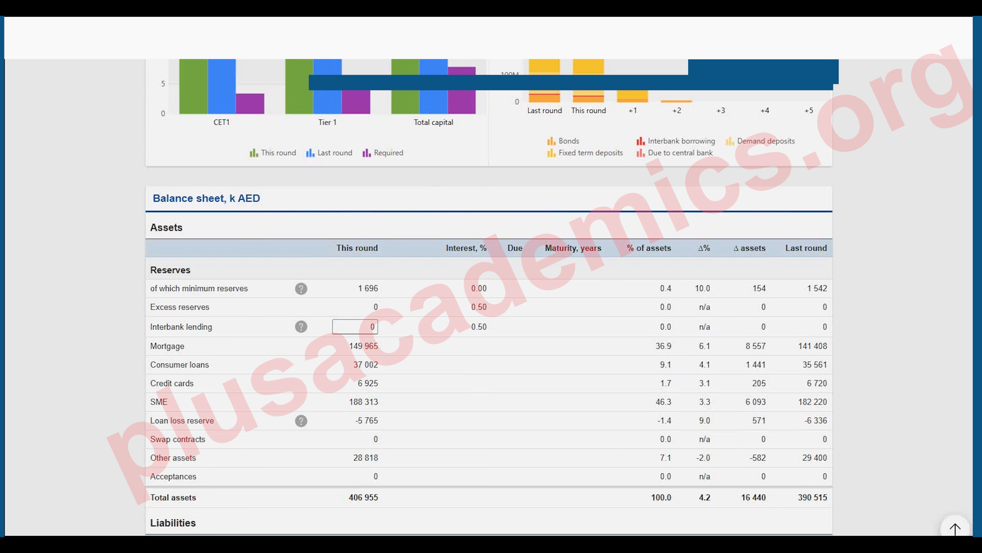